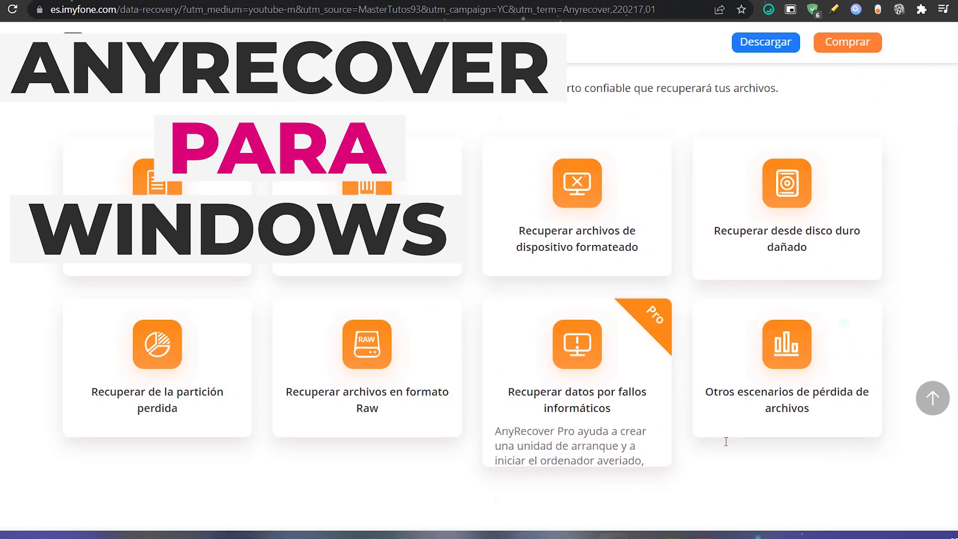
Examine the recovery scenarios, features and video tutorials on the AnyRecover product page
{"action": "scroll", "coordinate": [898, 379], "scroll_direction": "down", "scroll_amount": 6}
{"action": "scroll", "coordinate": [479, 299], "scroll_direction": "down", "scroll_amount": 10}
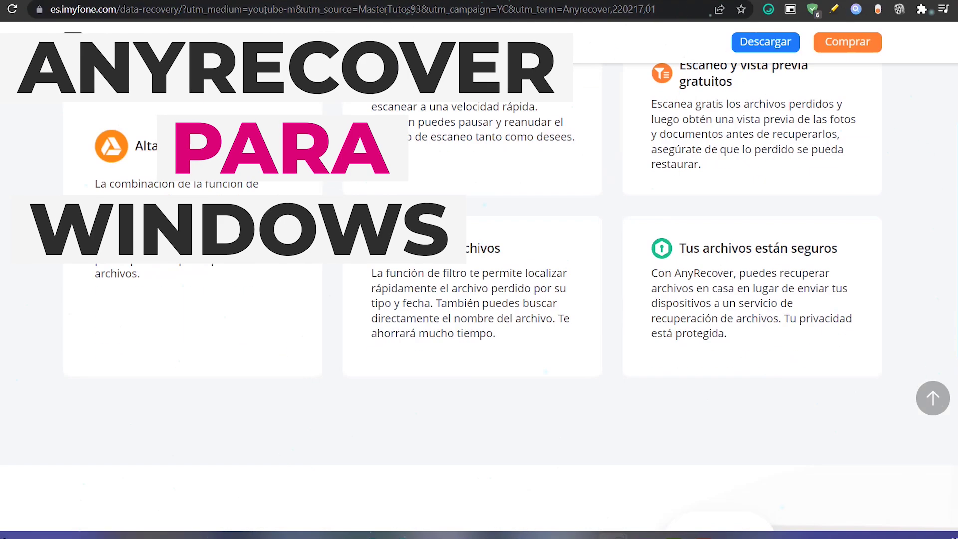
{"action": "scroll", "coordinate": [479, 299], "scroll_direction": "down", "scroll_amount": 12}
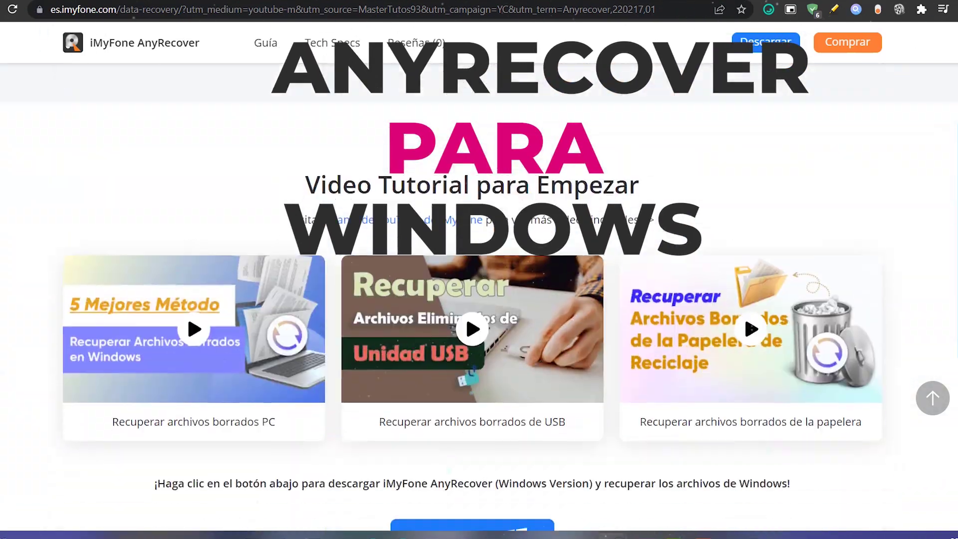
{"action": "scroll", "coordinate": [479, 299], "scroll_direction": "down", "scroll_amount": 12}
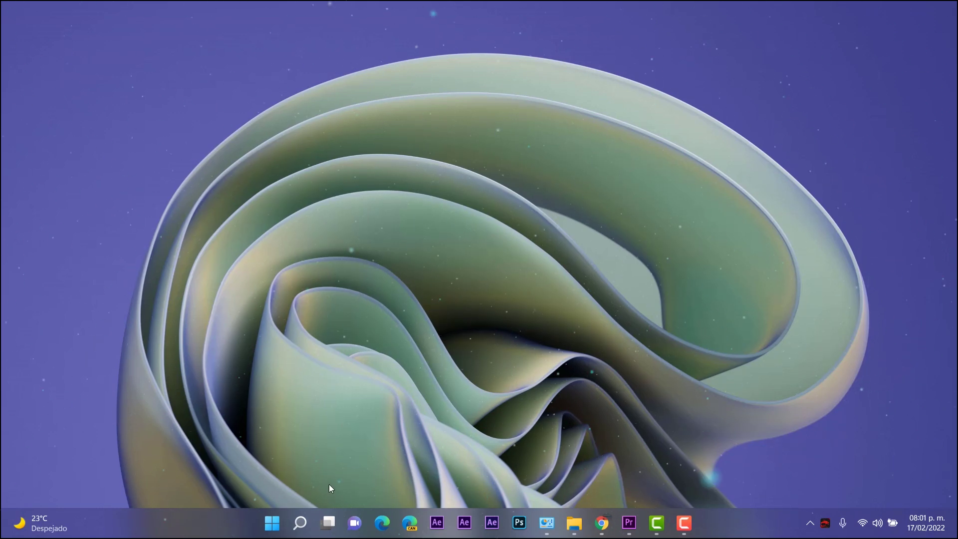
Look at the contents of the WINAIO (D:) drive in File Explorer, closing the window when done
{"action": "key", "text": "super+e"}
{"action": "left_click", "coordinate": [47, 277]}
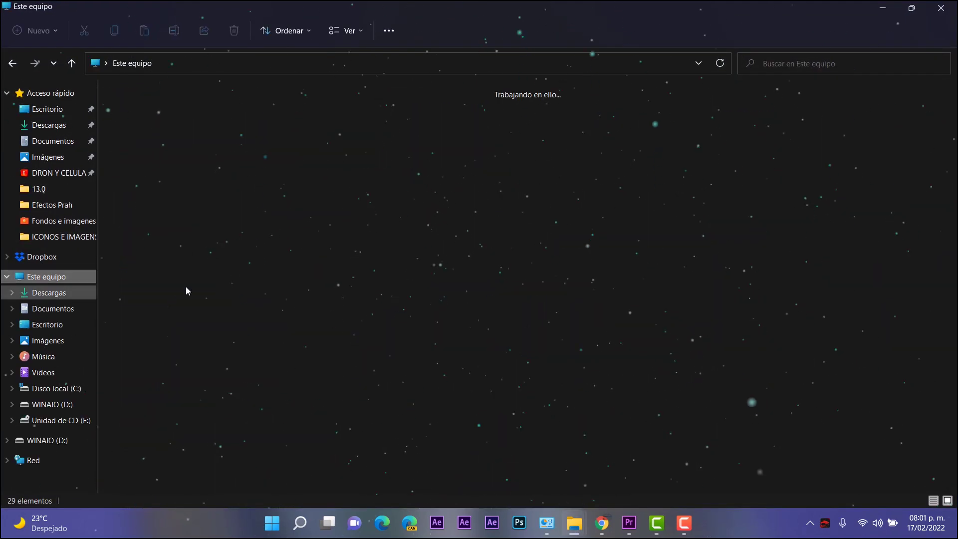
{"action": "double_click", "coordinate": [322, 192]}
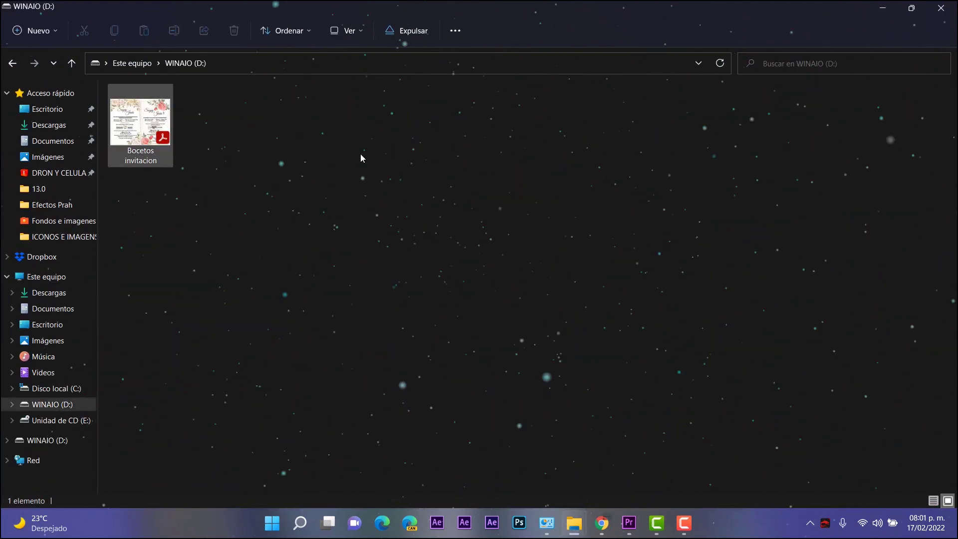
{"action": "left_click", "coordinate": [941, 7]}
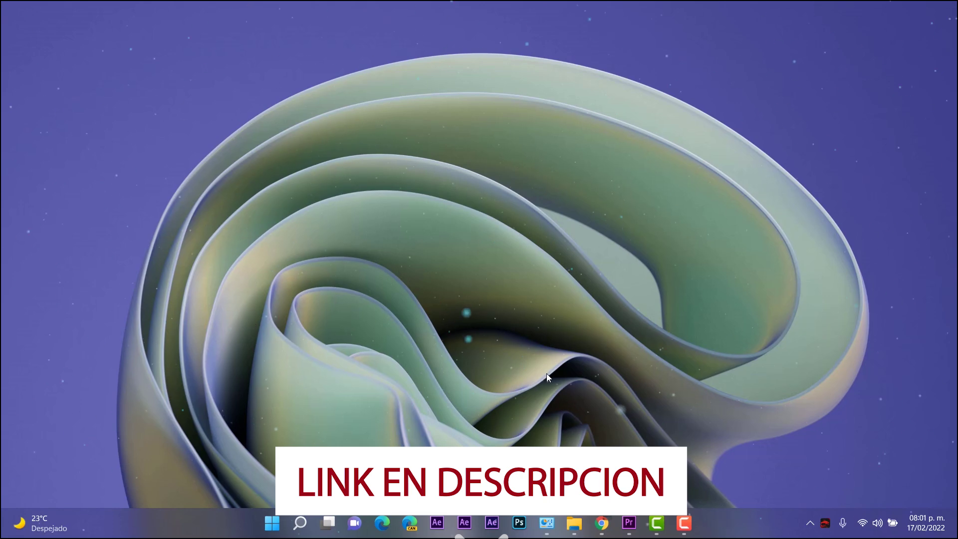
Launch iMyFone AnyRecover, scan the WINAIO (D) drive for lost files and acknowledge the completed scan
{"action": "left_click", "coordinate": [281, 515]}
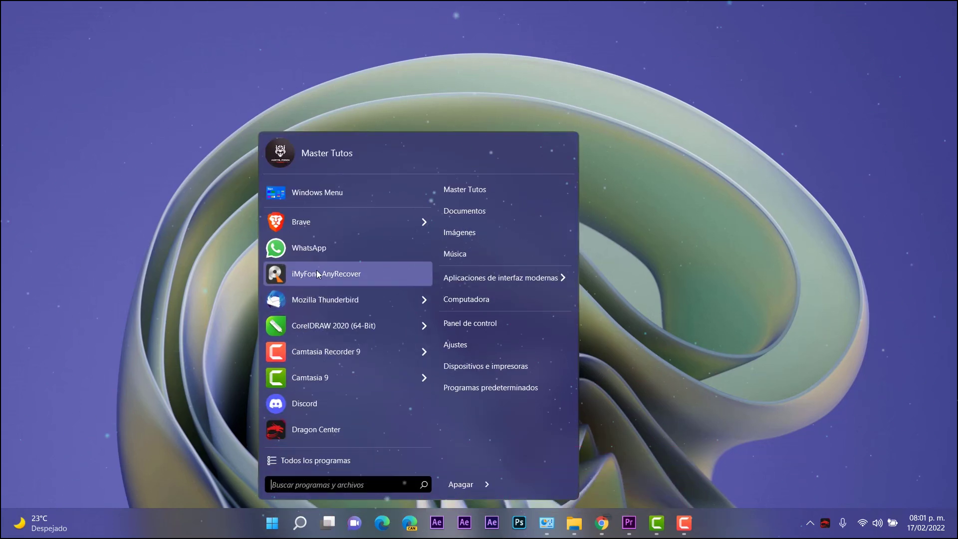
{"action": "left_click", "coordinate": [598, 298]}
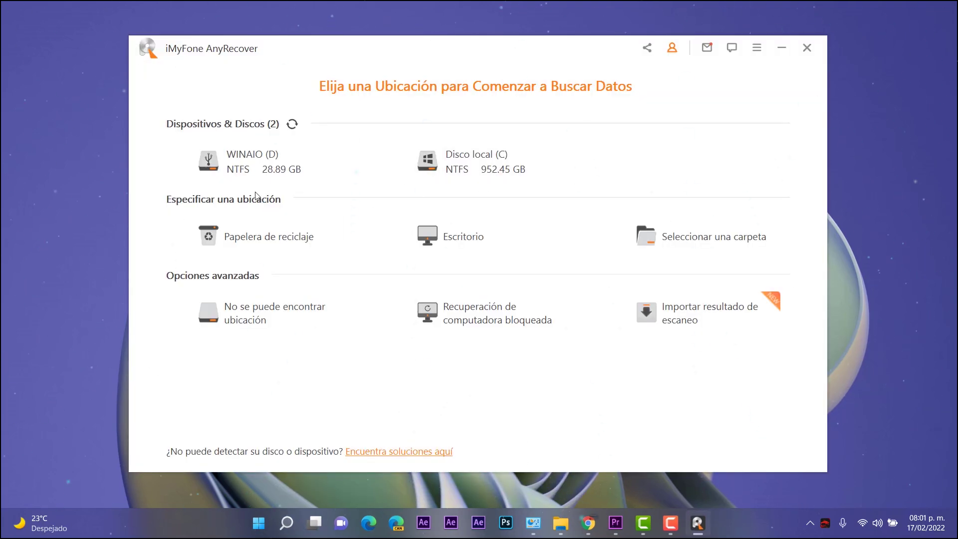
{"action": "left_click", "coordinate": [697, 143]}
{"action": "left_click", "coordinate": [239, 166]}
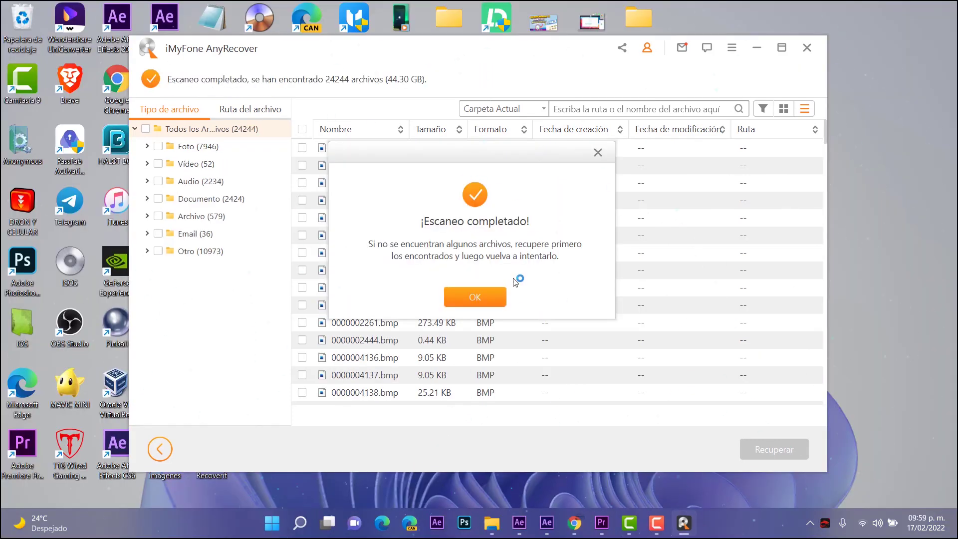
{"action": "left_click", "coordinate": [495, 297]}
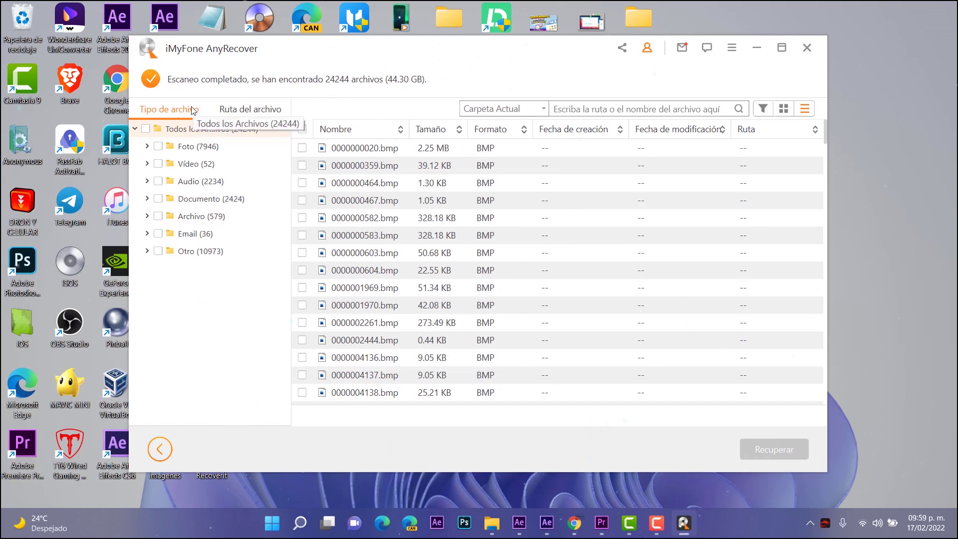
Expand the Foto category in the file type view and list its PNG files
{"action": "left_click", "coordinate": [259, 109]}
{"action": "left_click", "coordinate": [190, 112]}
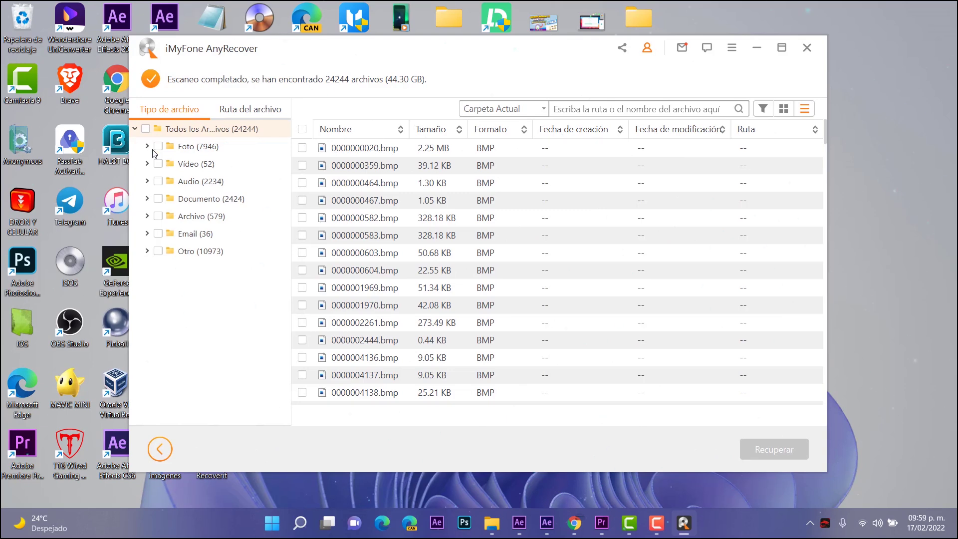
{"action": "left_click", "coordinate": [147, 147]}
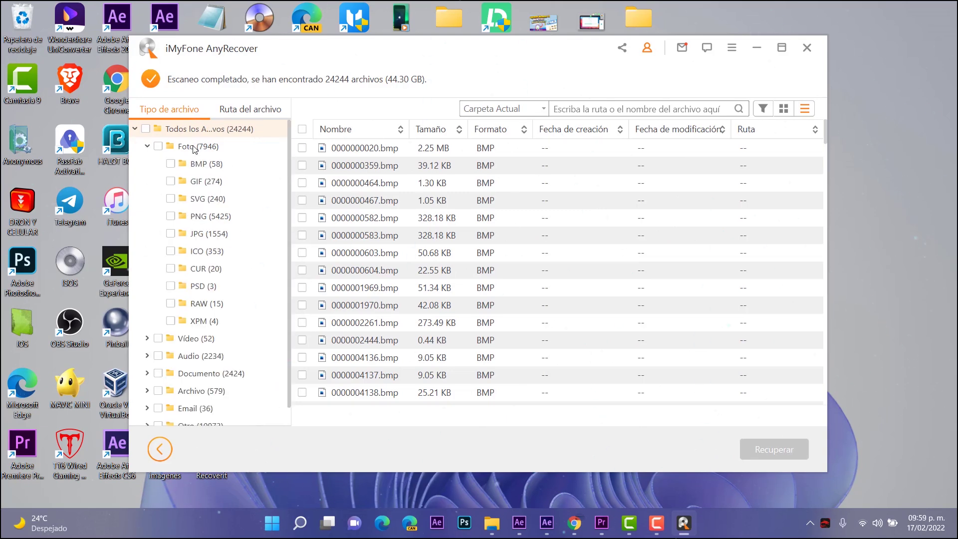
{"action": "left_click", "coordinate": [220, 218]}
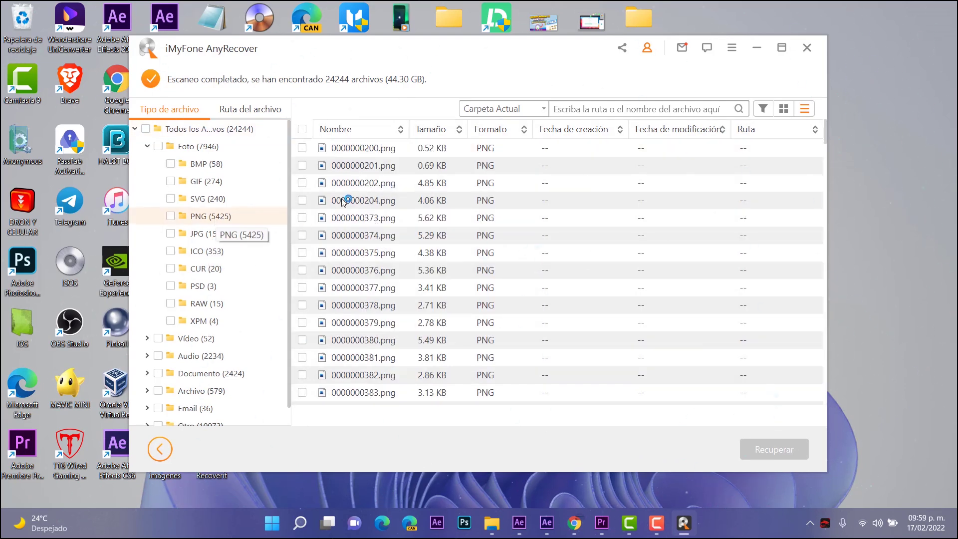
Preview the found images 0000000204.png and remotetreeview.png, closing each preview
{"action": "double_click", "coordinate": [358, 199]}
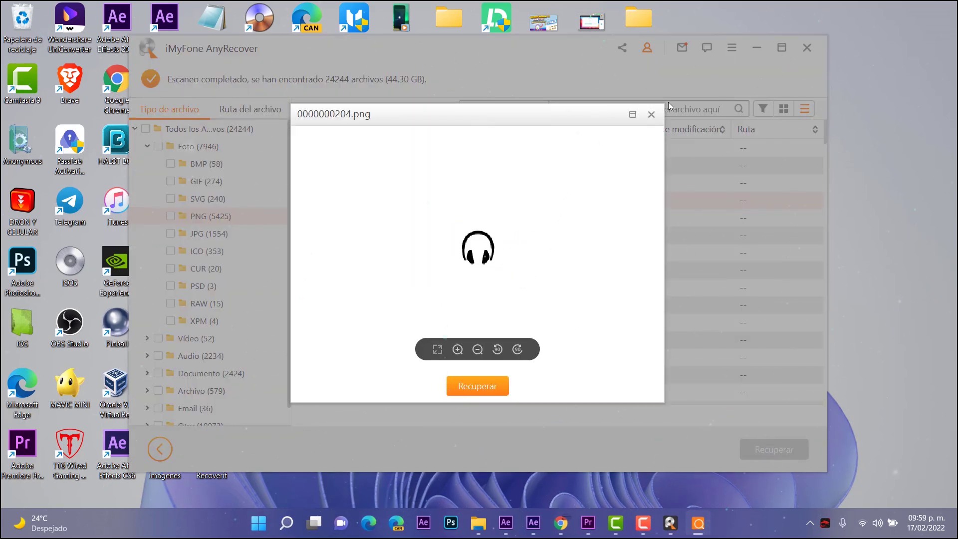
{"action": "left_click", "coordinate": [651, 115]}
{"action": "scroll", "coordinate": [342, 246], "scroll_direction": "down", "scroll_amount": 10}
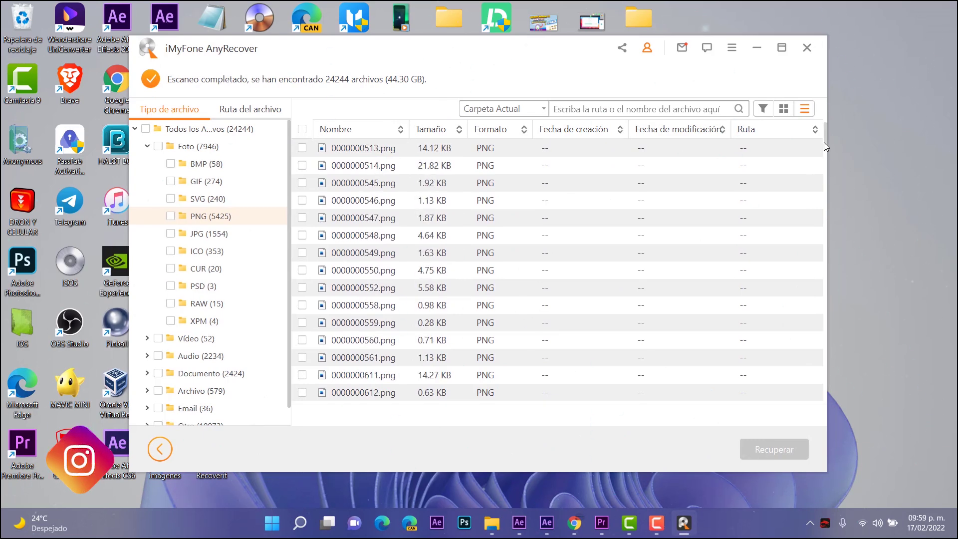
{"action": "scroll", "coordinate": [820, 173], "scroll_direction": "down", "scroll_amount": 5}
{"action": "scroll", "coordinate": [821, 173], "scroll_direction": "down", "scroll_amount": 15}
{"action": "double_click", "coordinate": [369, 270]}
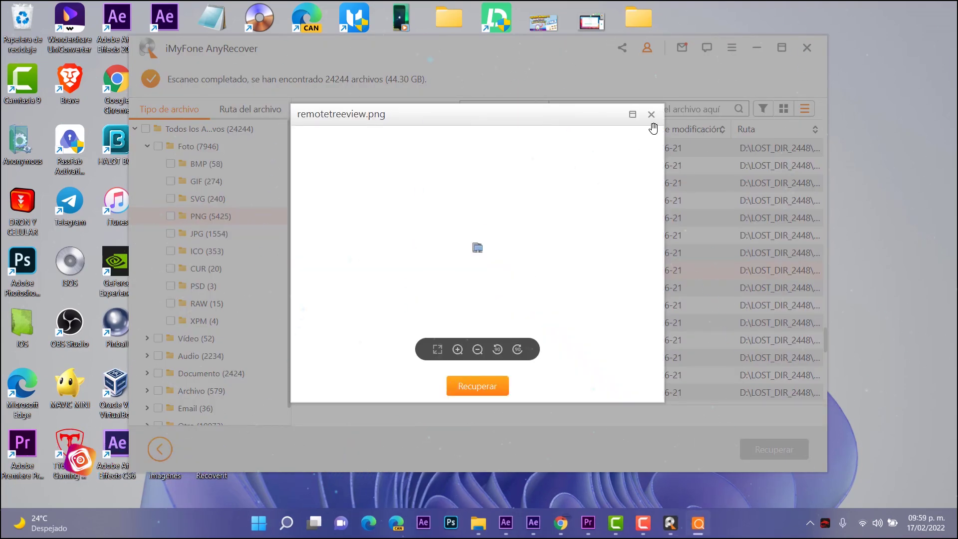
{"action": "left_click", "coordinate": [651, 115]}
Preview the found images download.png and processqueue.png, closing each preview
{"action": "scroll", "coordinate": [366, 258], "scroll_direction": "up", "scroll_amount": 4}
{"action": "double_click", "coordinate": [366, 258]}
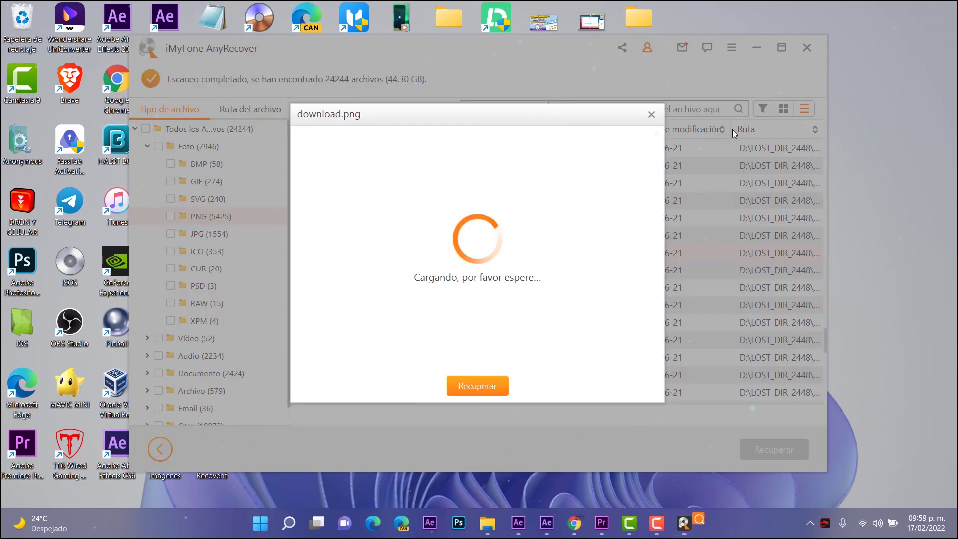
{"action": "left_click", "coordinate": [651, 115]}
{"action": "scroll", "coordinate": [332, 325], "scroll_direction": "down", "scroll_amount": 3}
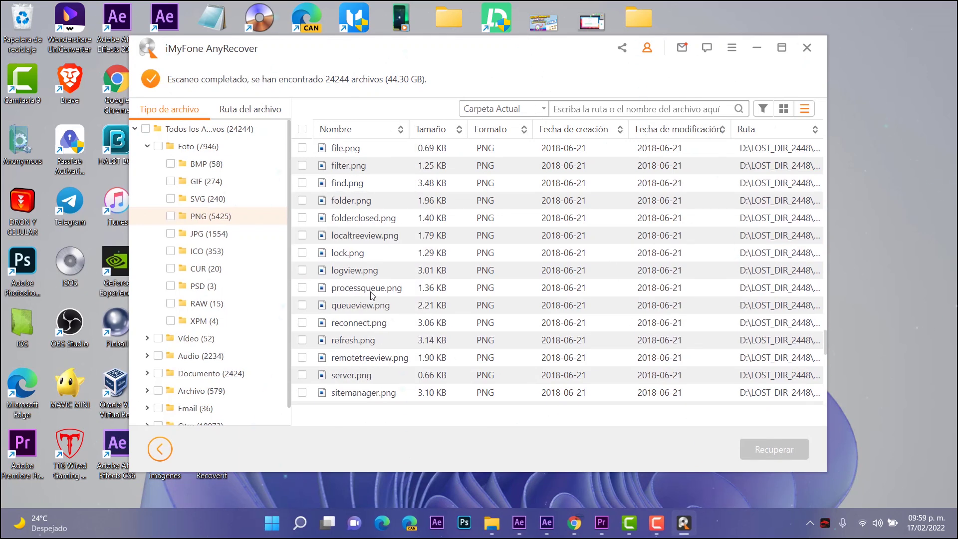
{"action": "double_click", "coordinate": [331, 280]}
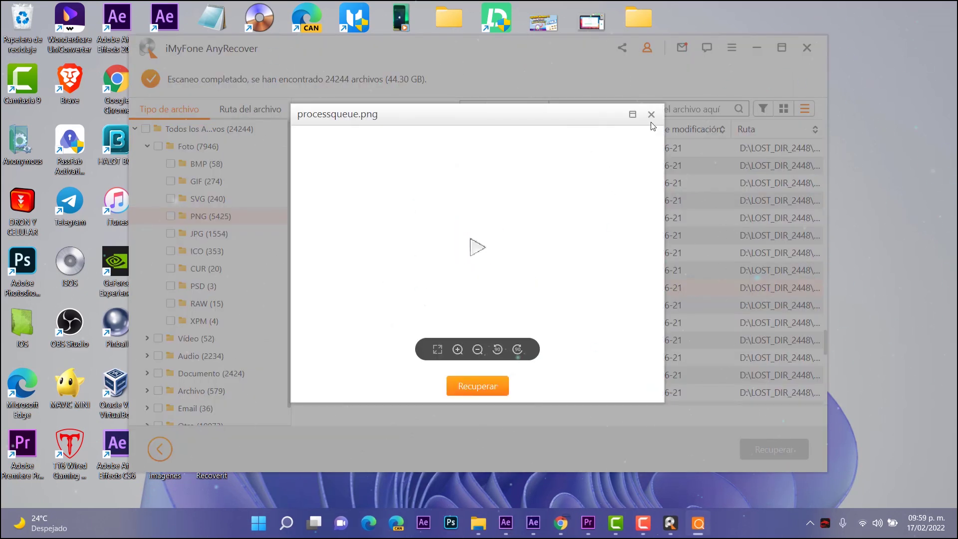
{"action": "left_click", "coordinate": [651, 115]}
Preview appicon_128.png and the 17.04 KB logo.png from the PNG list, closing each preview
{"action": "scroll", "coordinate": [410, 337], "scroll_direction": "down", "scroll_amount": 6}
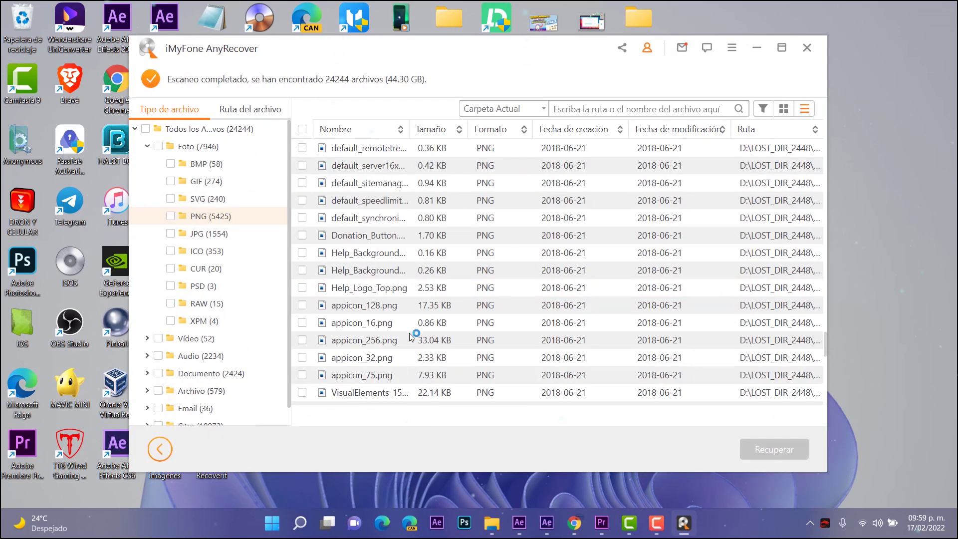
{"action": "double_click", "coordinate": [383, 305]}
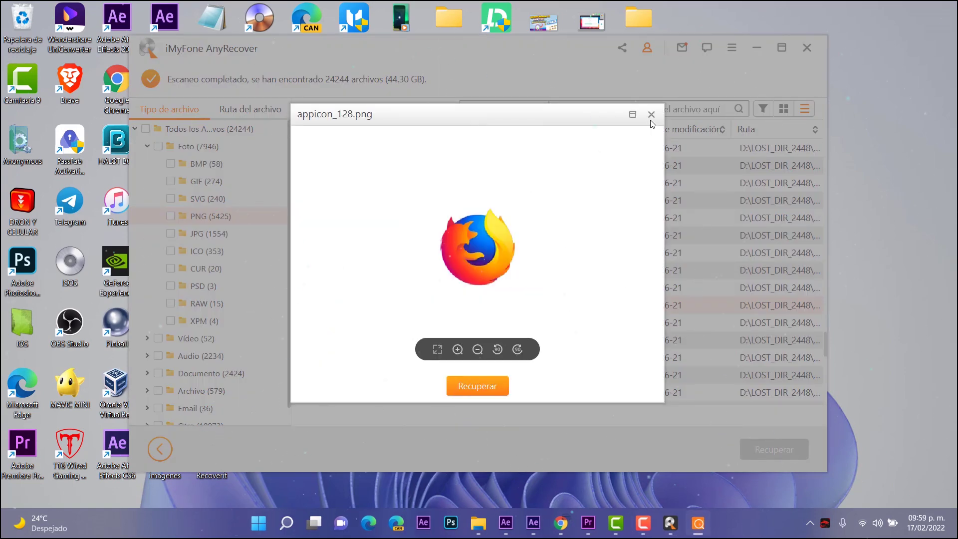
{"action": "left_click", "coordinate": [651, 114]}
{"action": "scroll", "coordinate": [359, 292], "scroll_direction": "down", "scroll_amount": 2}
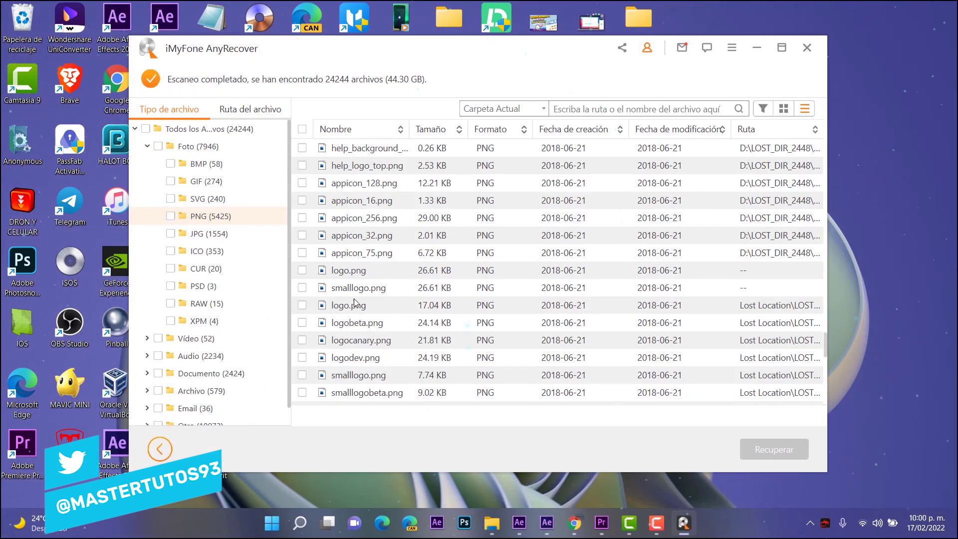
{"action": "double_click", "coordinate": [342, 306]}
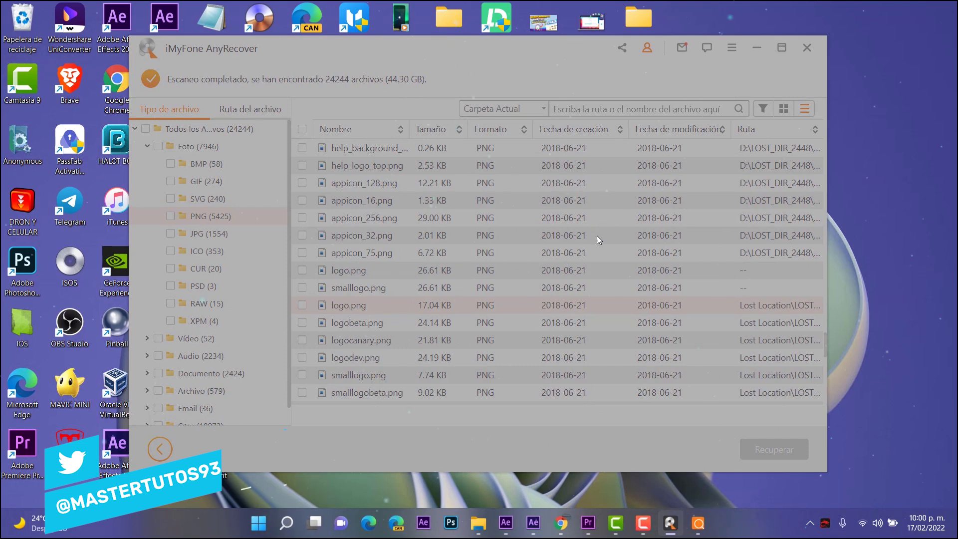
{"action": "left_click", "coordinate": [651, 114]}
Browse the remaining PNG entries and mark the whole PNG folder for recovery
{"action": "scroll", "coordinate": [322, 274], "scroll_direction": "down", "scroll_amount": 4}
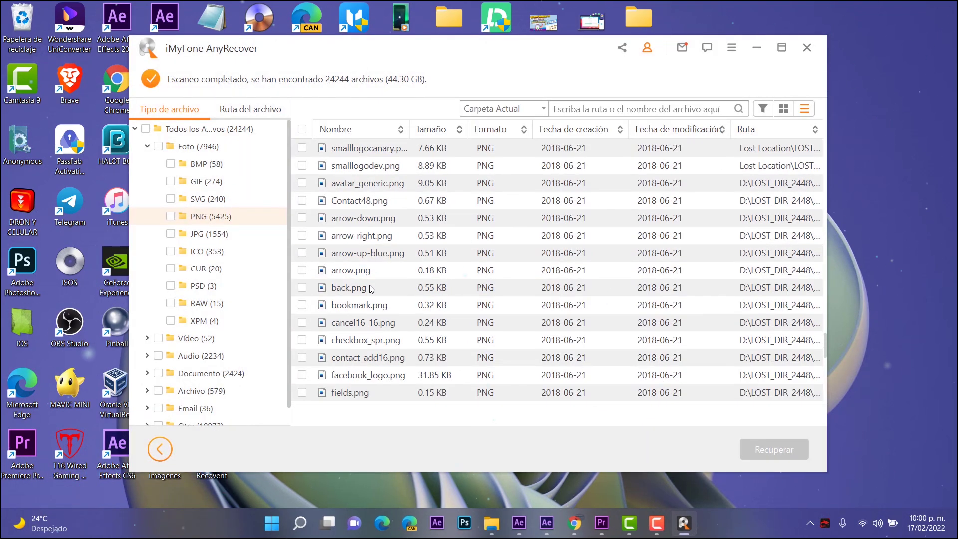
{"action": "scroll", "coordinate": [321, 274], "scroll_direction": "up", "scroll_amount": 4}
{"action": "scroll", "coordinate": [339, 307], "scroll_direction": "down", "scroll_amount": 5}
{"action": "scroll", "coordinate": [314, 145], "scroll_direction": "up", "scroll_amount": 2}
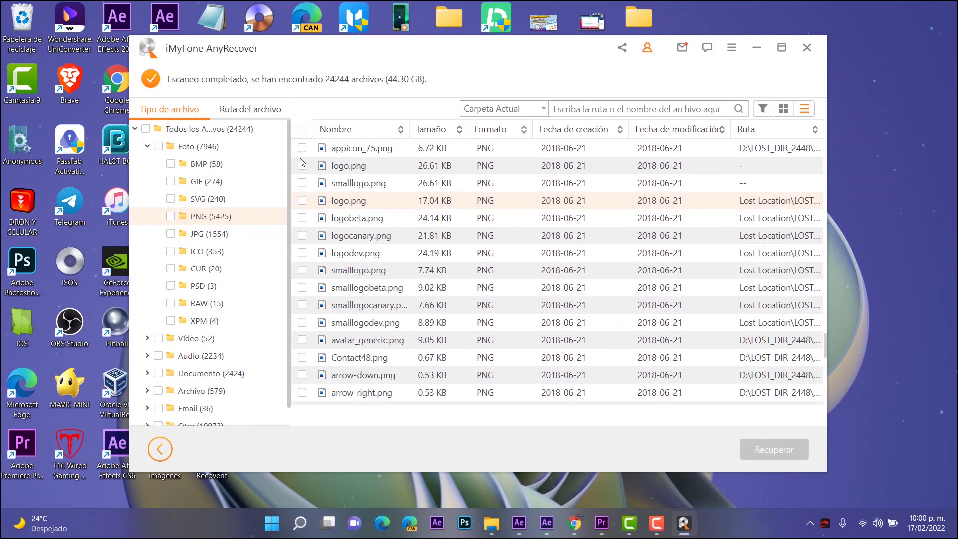
{"action": "scroll", "coordinate": [314, 144], "scroll_direction": "up", "scroll_amount": 3}
{"action": "left_click", "coordinate": [169, 216]}
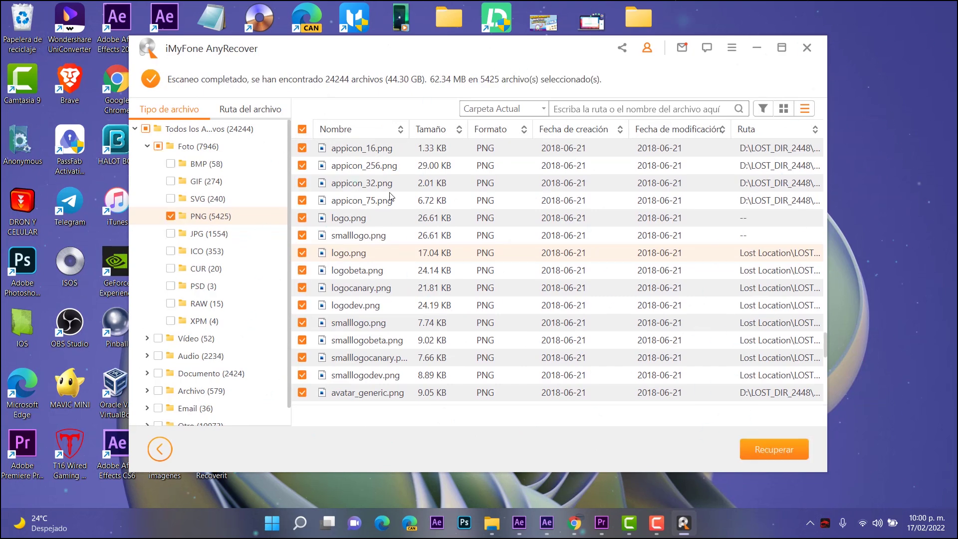
List the found JPG photos and preview 0000010506.jpg, 0000010521.jpg and 0000010540.jpg
{"action": "left_click", "coordinate": [206, 235]}
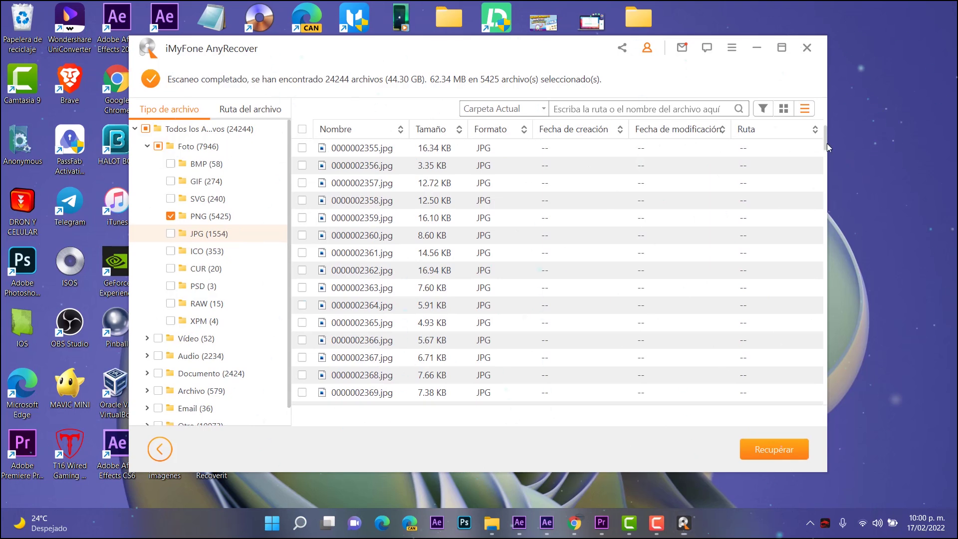
{"action": "left_click_drag", "start_coordinate": [824, 136], "coordinate": [735, 353]}
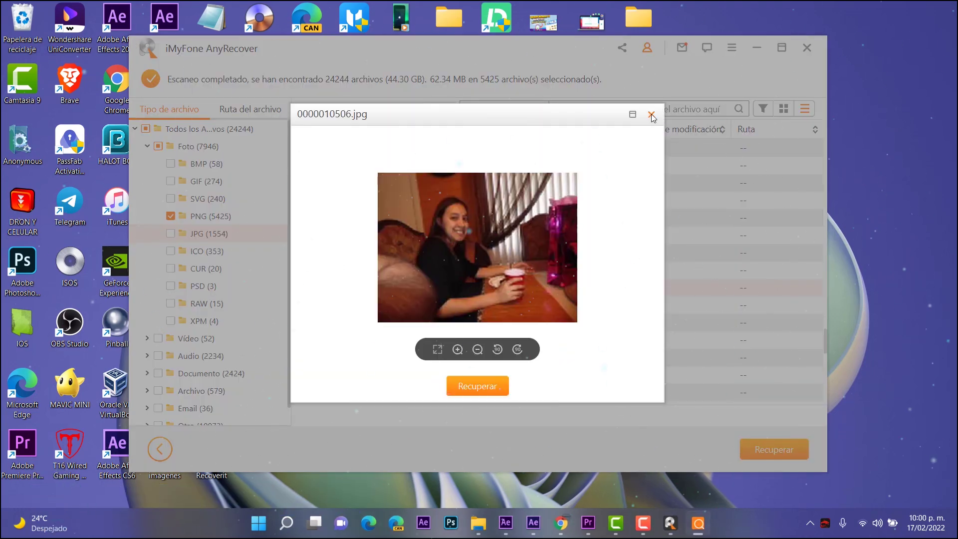
{"action": "left_click", "coordinate": [651, 115]}
{"action": "key", "text": "Page_Down"}
{"action": "key", "text": "Return"}
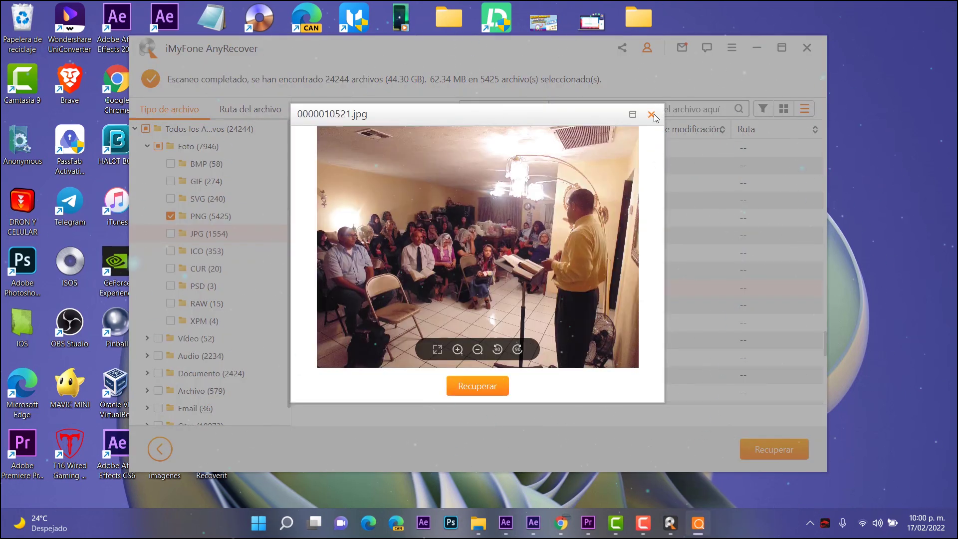
{"action": "left_click", "coordinate": [652, 115]}
{"action": "double_click", "coordinate": [342, 303]}
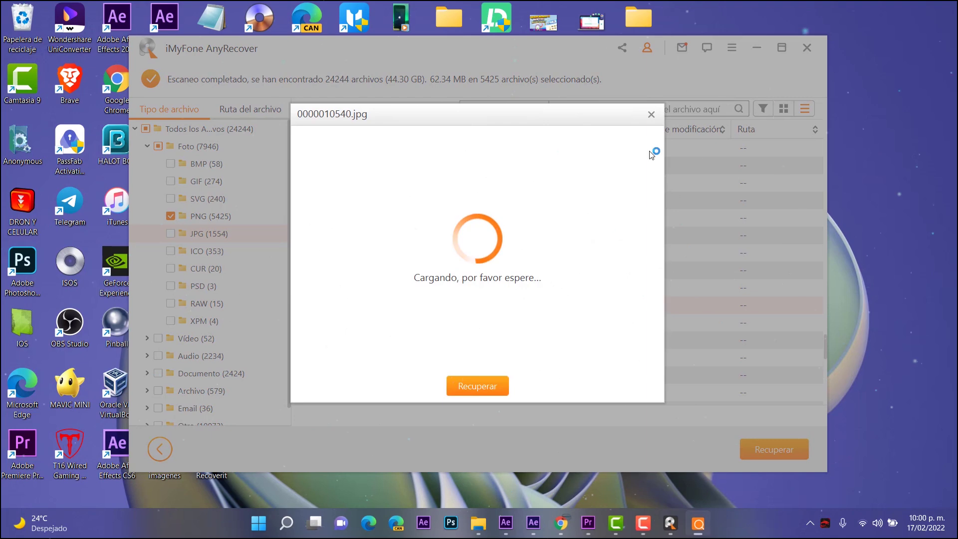
{"action": "left_click", "coordinate": [652, 114]}
Preview 0000010559.jpg and mark the whole JPG folder for recovery
{"action": "scroll", "coordinate": [339, 307], "scroll_direction": "down", "scroll_amount": 5}
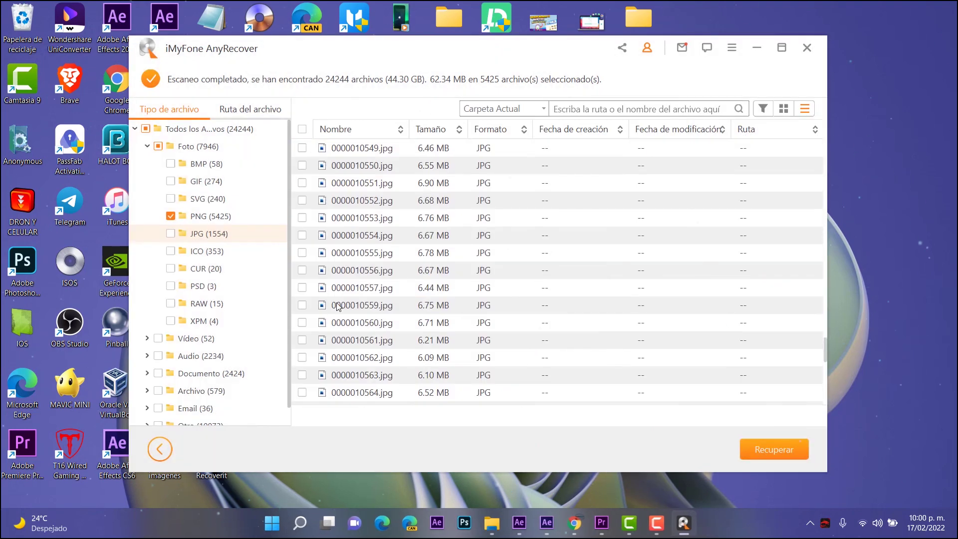
{"action": "double_click", "coordinate": [338, 304]}
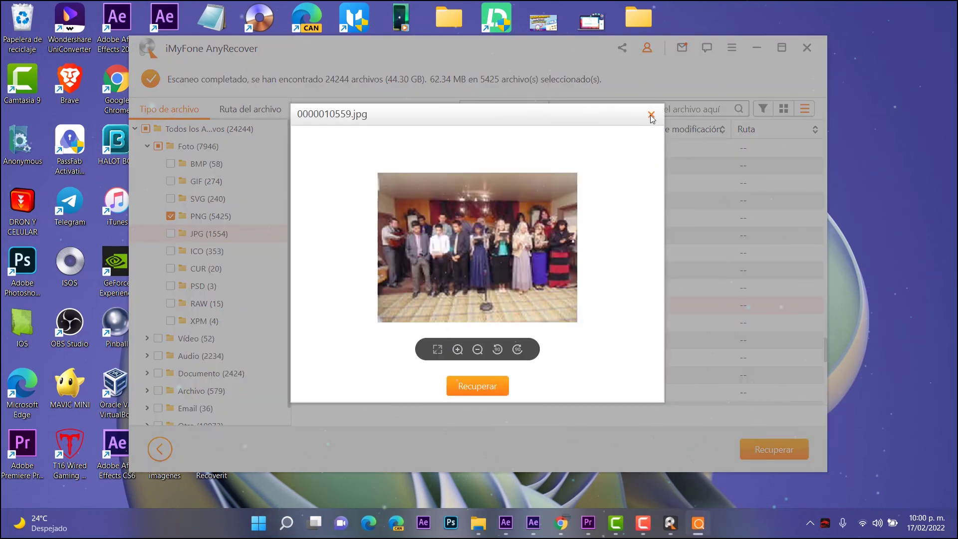
{"action": "left_click", "coordinate": [652, 115]}
{"action": "left_click", "coordinate": [170, 233]}
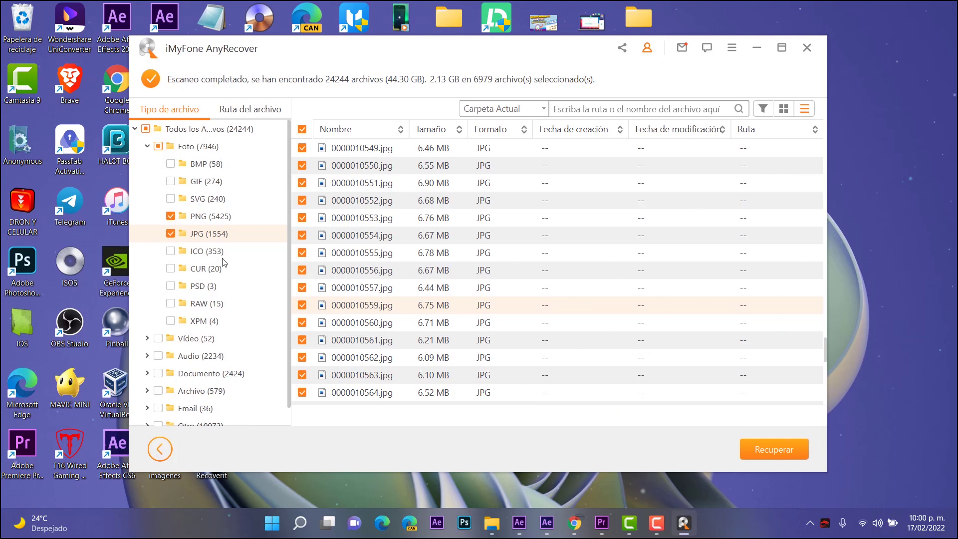
List the files found in the Vídeo category and look through them to the end
{"action": "scroll", "coordinate": [224, 274], "scroll_direction": "down", "scroll_amount": 1}
{"action": "scroll", "coordinate": [207, 284], "scroll_direction": "up", "scroll_amount": 1}
{"action": "scroll", "coordinate": [220, 289], "scroll_direction": "down", "scroll_amount": 1}
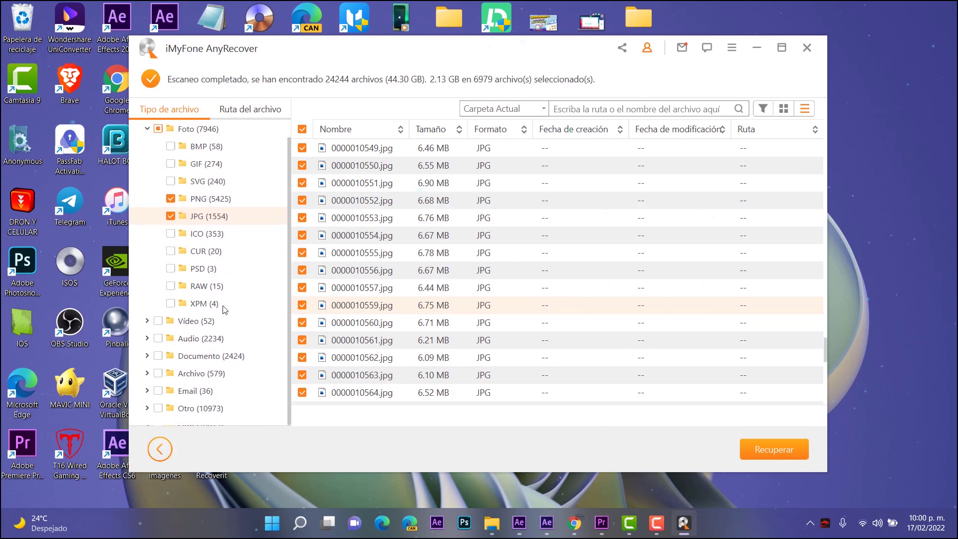
{"action": "left_click", "coordinate": [192, 321]}
{"action": "scroll", "coordinate": [407, 254], "scroll_direction": "down", "scroll_amount": 10}
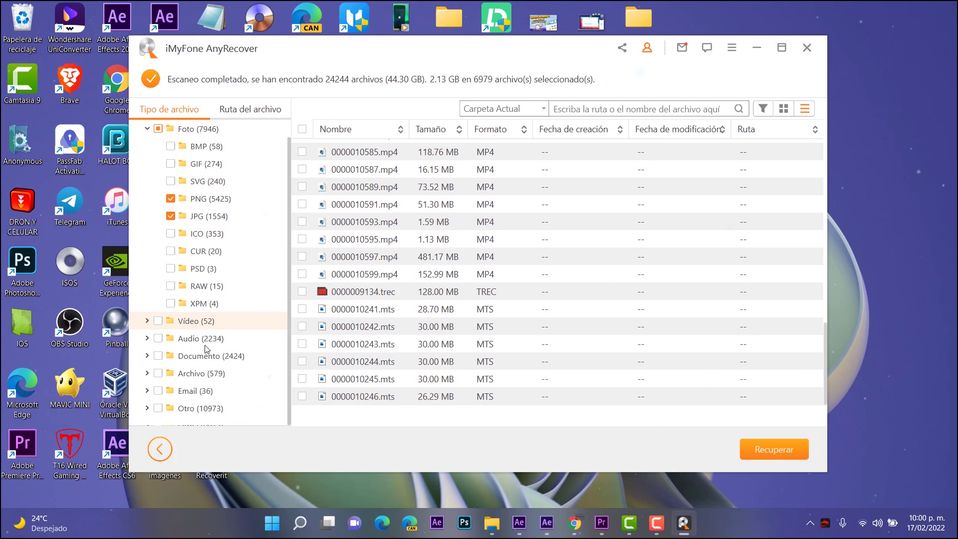
List the found Audio and Documento files and mark the whole Documento category for recovery
{"action": "left_click", "coordinate": [187, 341]}
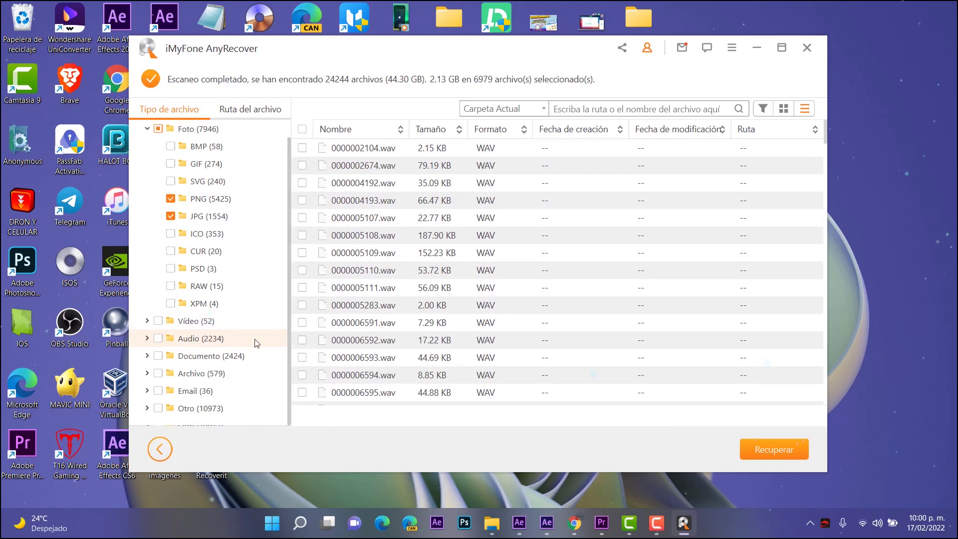
{"action": "left_click", "coordinate": [209, 358]}
{"action": "scroll", "coordinate": [463, 252], "scroll_direction": "down", "scroll_amount": 10}
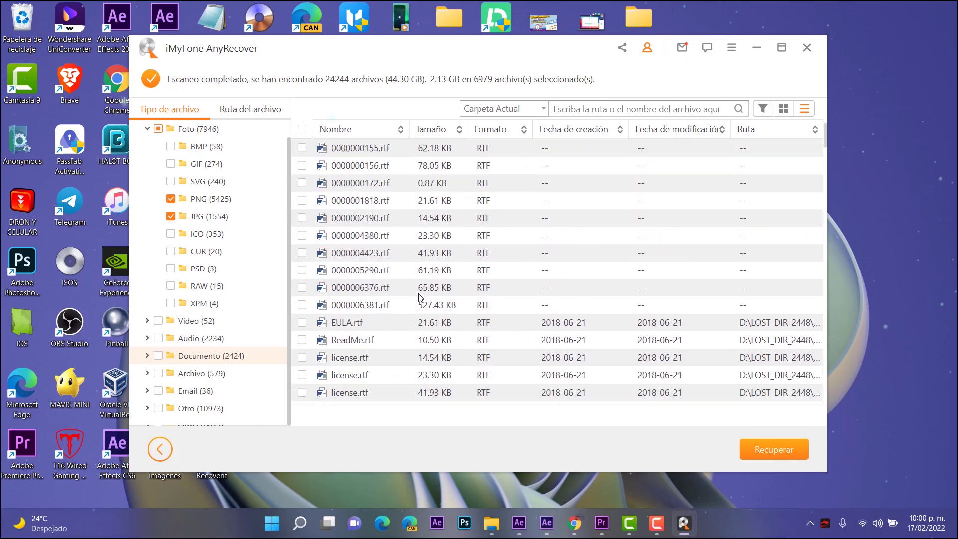
{"action": "left_click", "coordinate": [157, 356]}
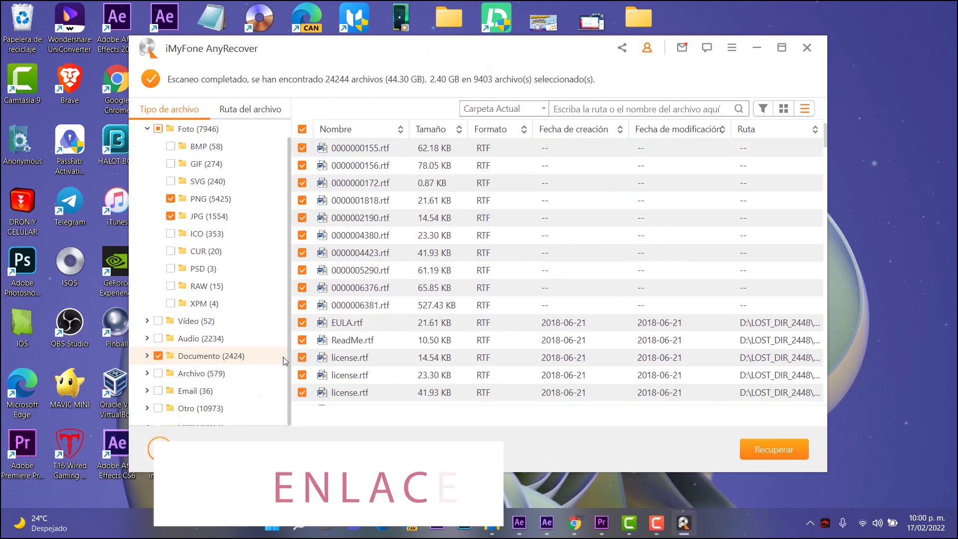
List the found Archivo files and recover the marked files to the Escritorio location
{"action": "left_click", "coordinate": [196, 373]}
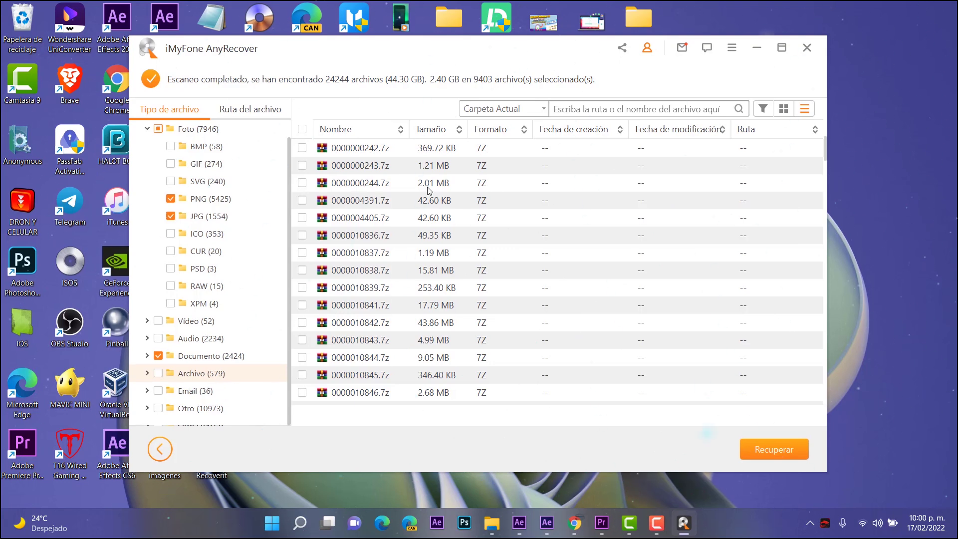
{"action": "scroll", "coordinate": [219, 393], "scroll_direction": "up", "scroll_amount": 1}
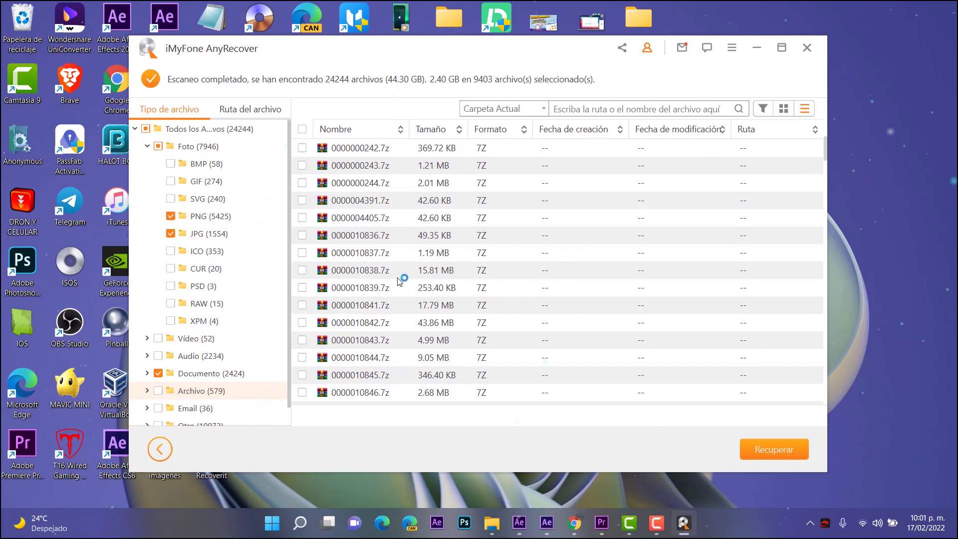
{"action": "left_click", "coordinate": [774, 450]}
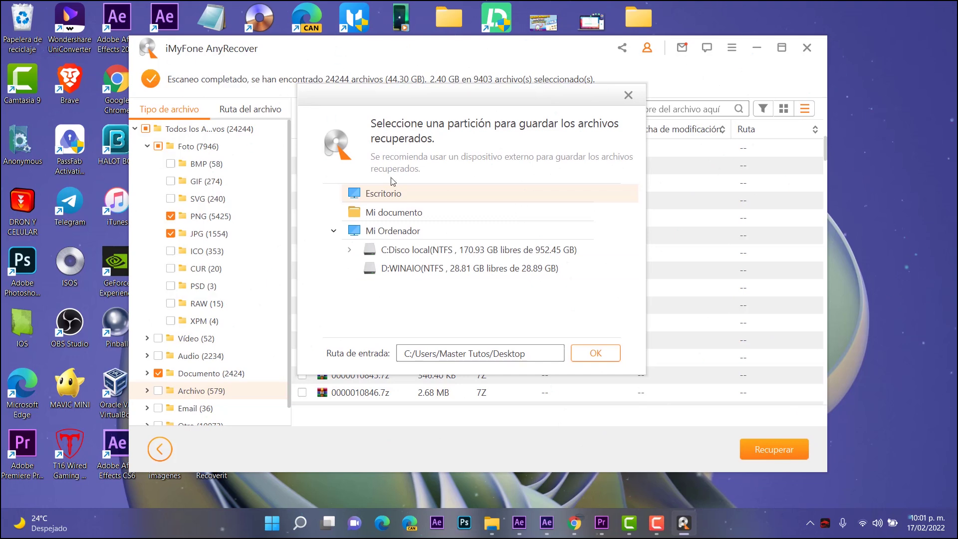
{"action": "left_click", "coordinate": [595, 352]}
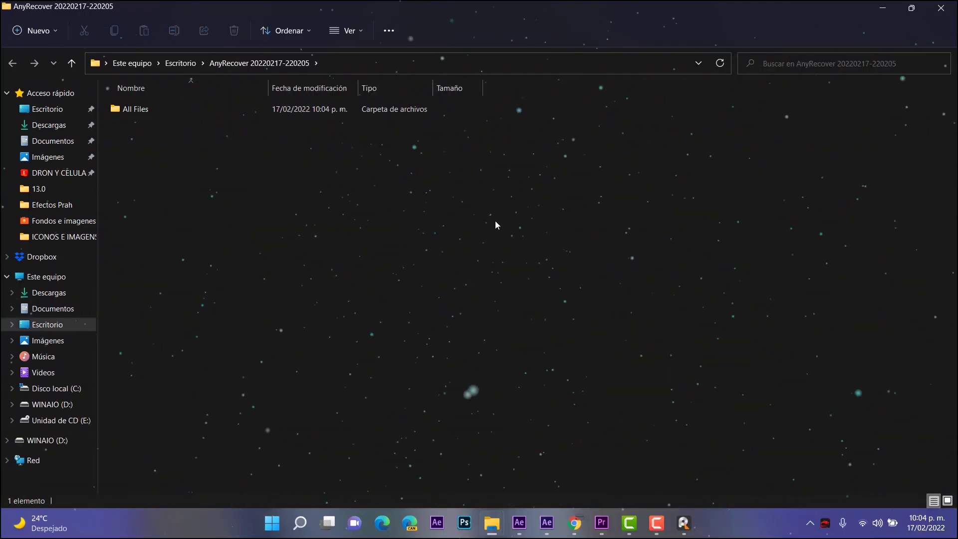
Open the JPG folder inside All Files > Photo of the recovery folder and look through the recovered images
{"action": "left_click", "coordinate": [143, 109]}
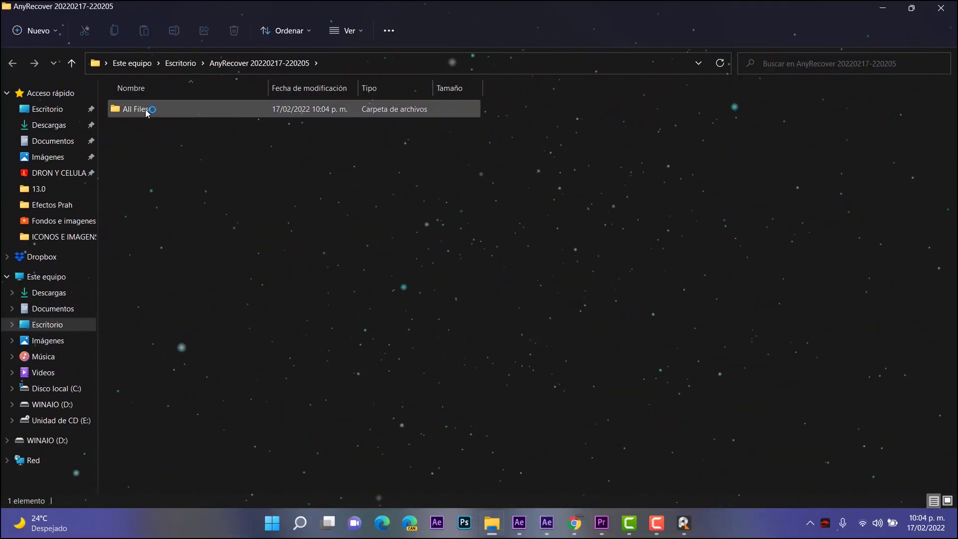
{"action": "key", "text": "Return"}
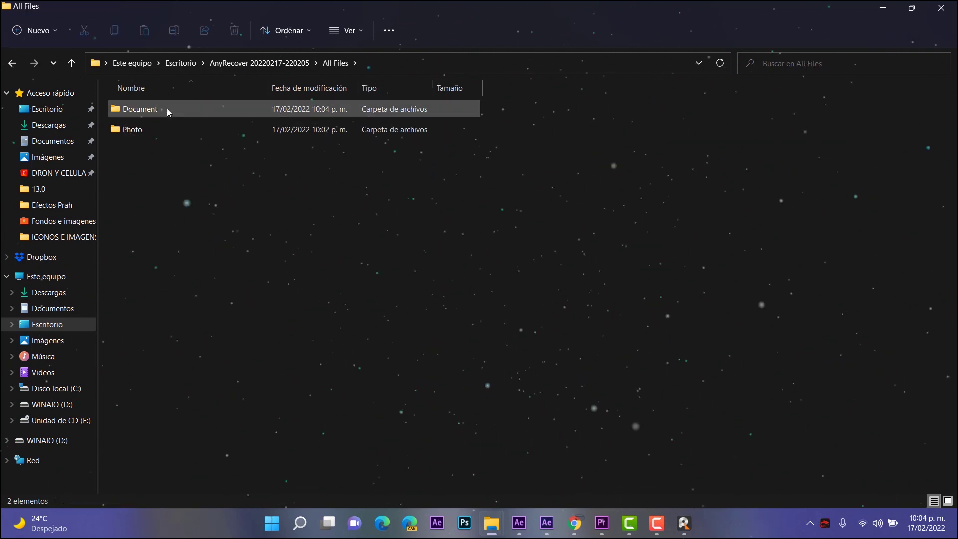
{"action": "left_click", "coordinate": [148, 132]}
{"action": "key", "text": "Return"}
{"action": "left_click", "coordinate": [128, 111]}
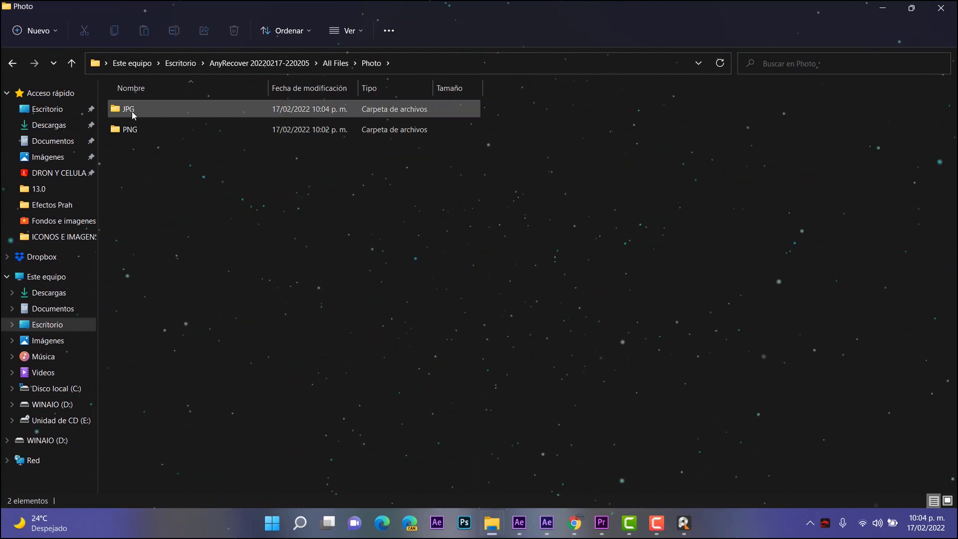
{"action": "key", "text": "Return"}
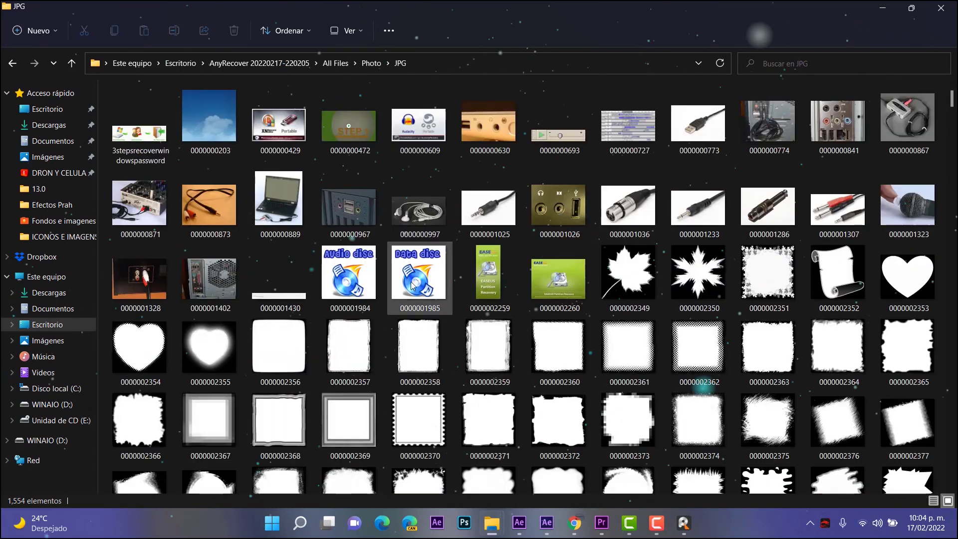
{"action": "scroll", "coordinate": [558, 228], "scroll_direction": "down", "scroll_amount": 15}
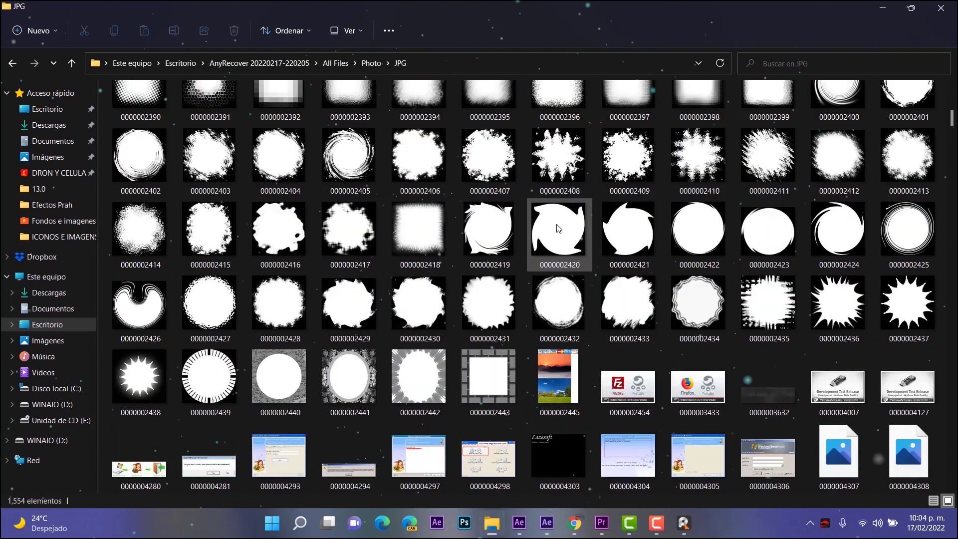
{"action": "scroll", "coordinate": [558, 228], "scroll_direction": "down", "scroll_amount": 8}
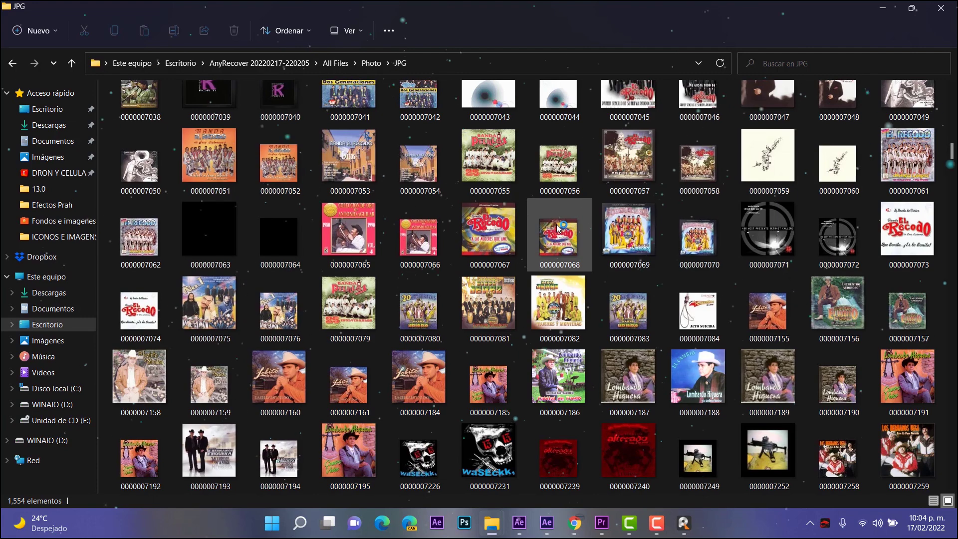
{"action": "scroll", "coordinate": [555, 224], "scroll_direction": "down", "scroll_amount": 5}
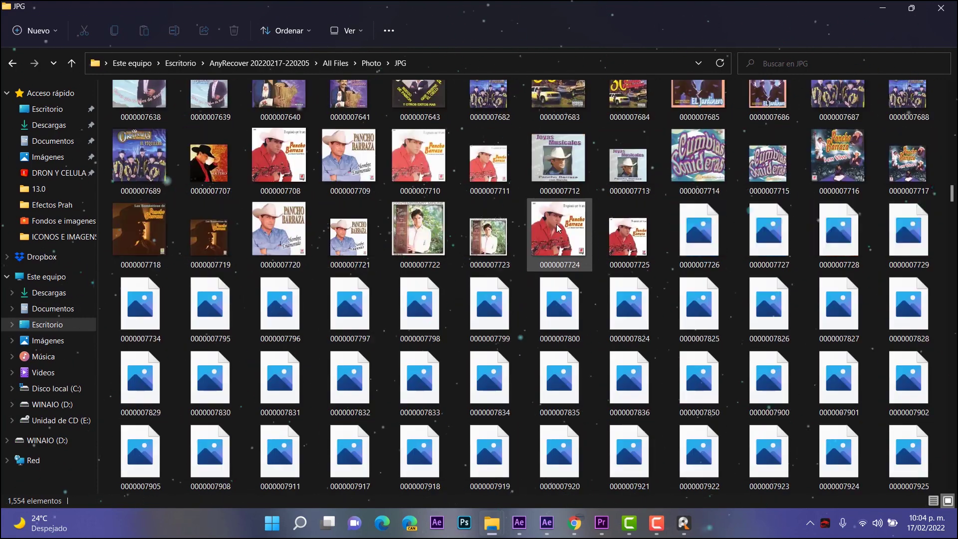
Open the neighbouring PNG folder inside Photo and look through the recovered images
{"action": "key", "text": "alt+Up"}
{"action": "double_click", "coordinate": [150, 130]}
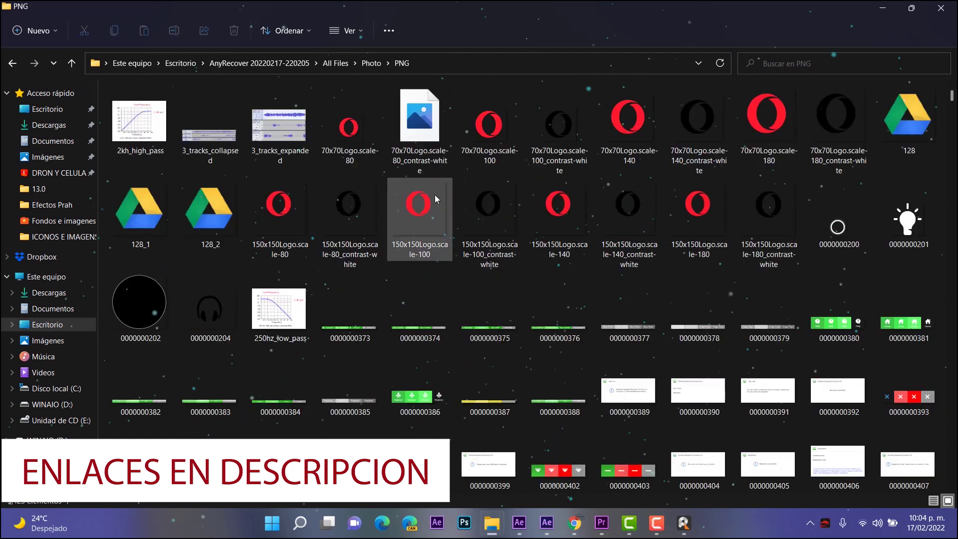
{"action": "scroll", "coordinate": [435, 194], "scroll_direction": "down", "scroll_amount": 15}
{"action": "scroll", "coordinate": [435, 195], "scroll_direction": "down", "scroll_amount": 10}
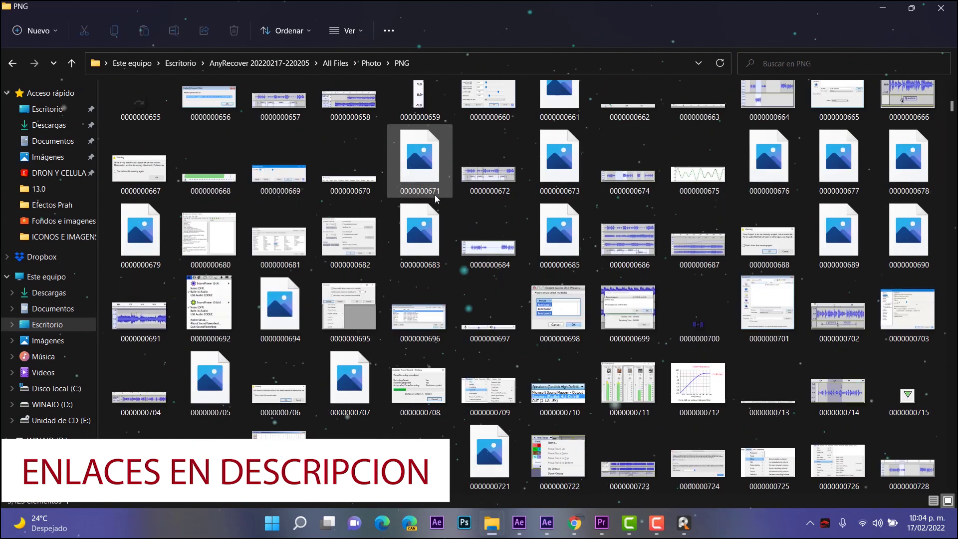
{"action": "scroll", "coordinate": [435, 194], "scroll_direction": "down", "scroll_amount": 10}
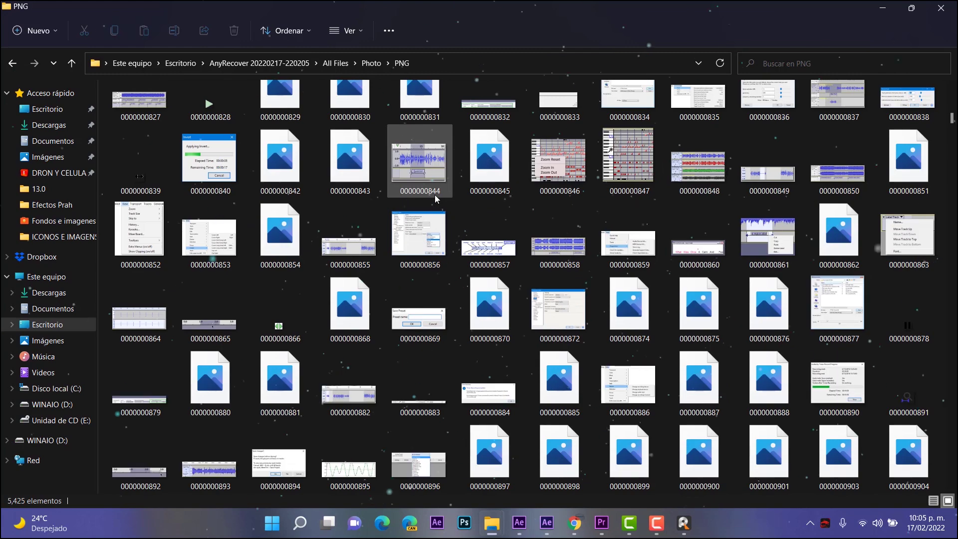
{"action": "scroll", "coordinate": [435, 195], "scroll_direction": "down", "scroll_amount": 15}
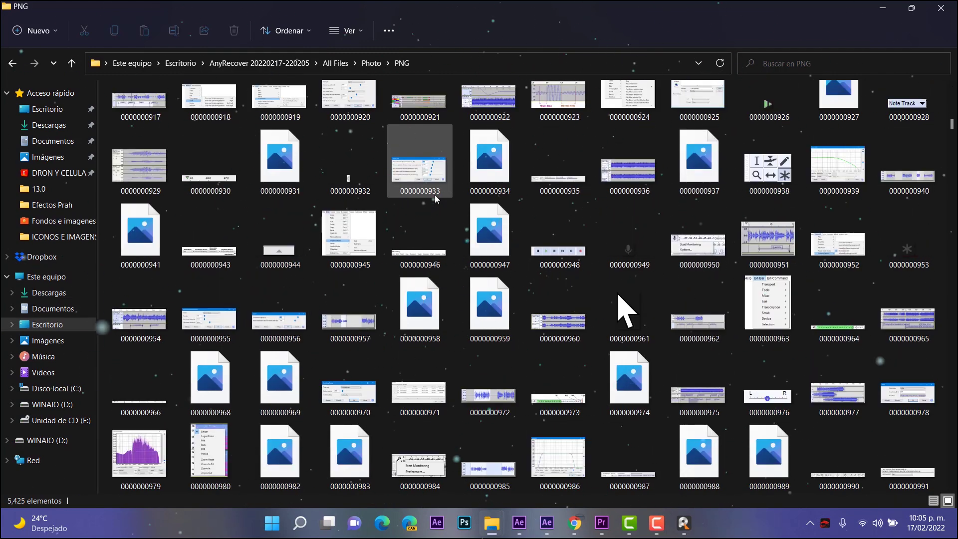
{"action": "scroll", "coordinate": [435, 195], "scroll_direction": "down", "scroll_amount": 15}
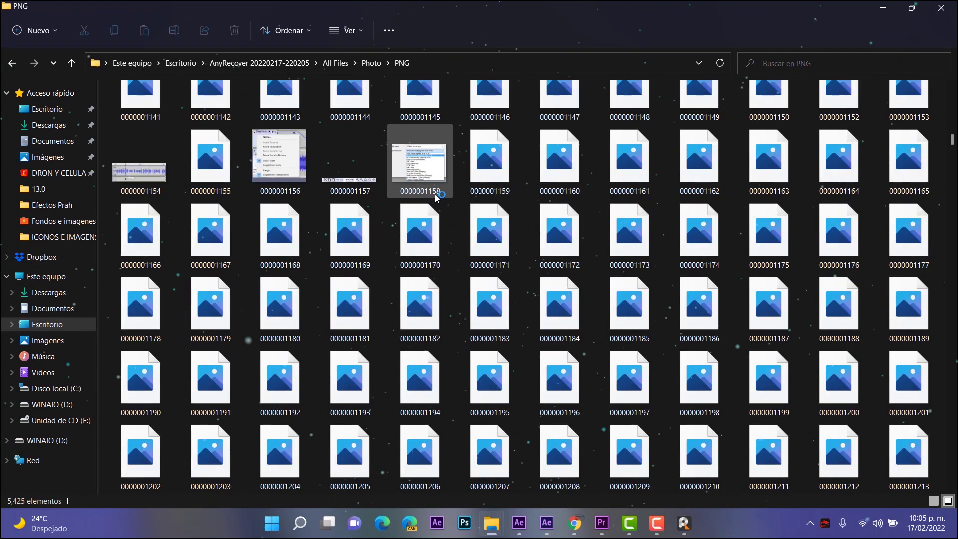
Return to All Files, open its Document > PDF folder and select the manual file
{"action": "key", "text": "alt+Up"}
{"action": "key", "text": "alt+Up"}
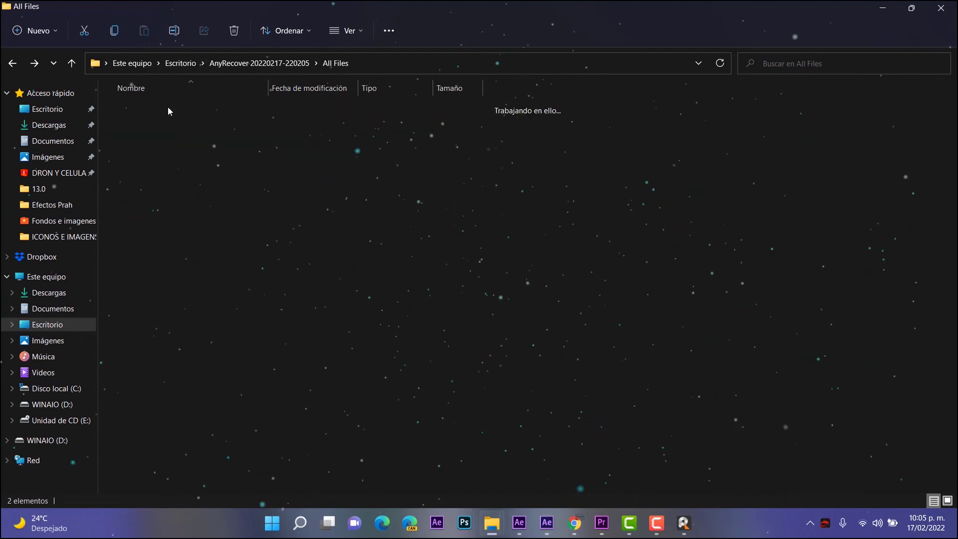
{"action": "double_click", "coordinate": [167, 108]}
{"action": "double_click", "coordinate": [148, 108]}
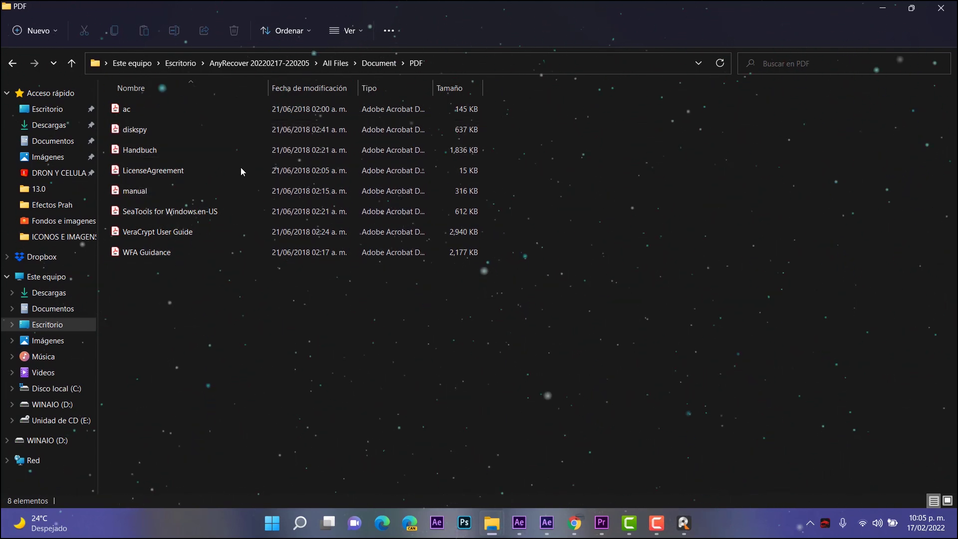
{"action": "left_click", "coordinate": [194, 194]}
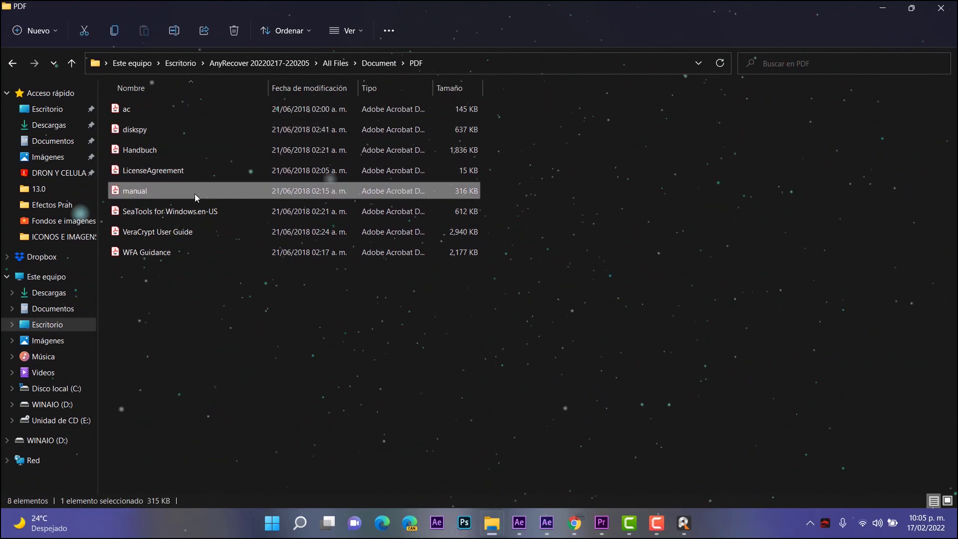
Search Windows for "qui" and launch the QuickLook application
{"action": "left_click", "coordinate": [295, 511]}
{"action": "type", "text": "qui"}
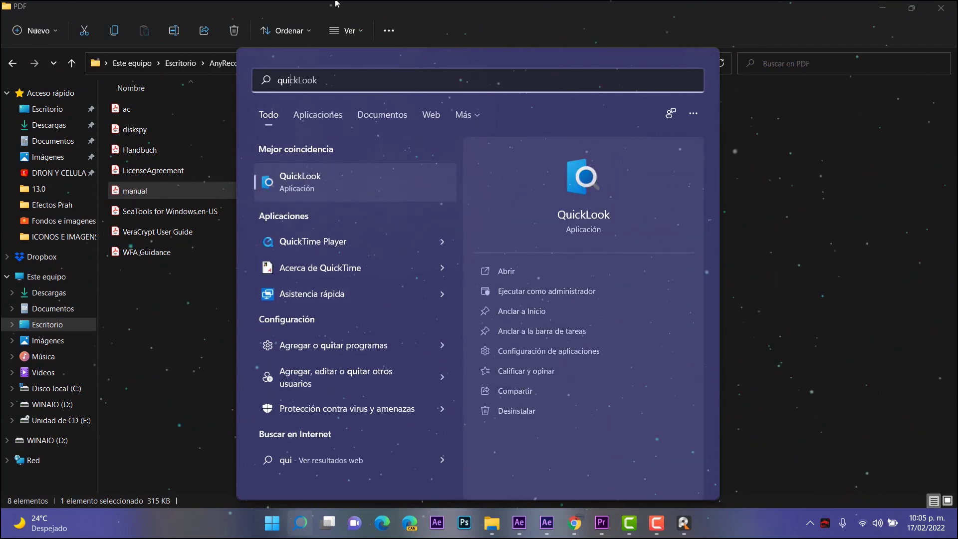
{"action": "left_click", "coordinate": [307, 198]}
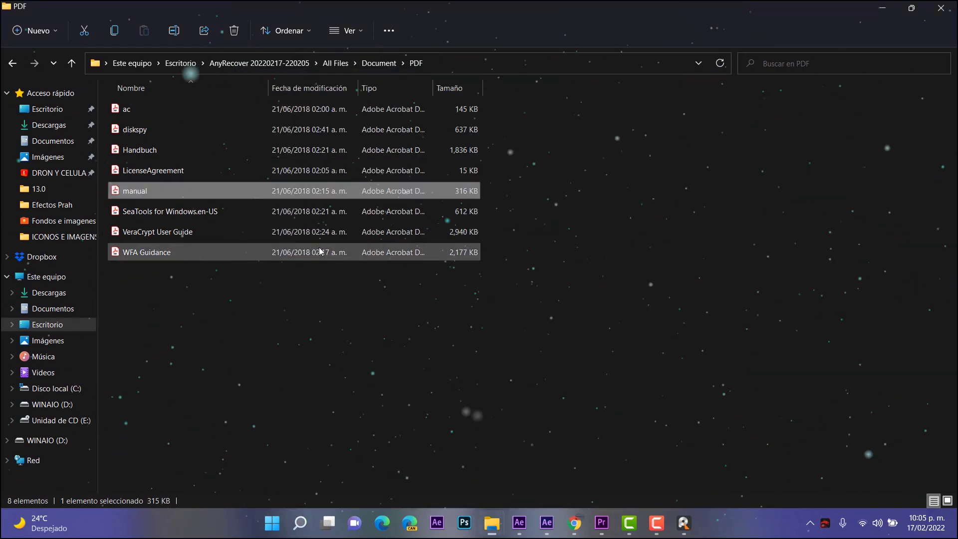
Preview the recovered PDFs SeaTools for Windows.en-US, manual and LicenseAgreement with QuickLook
{"action": "left_click", "coordinate": [186, 209]}
{"action": "key", "text": "space"}
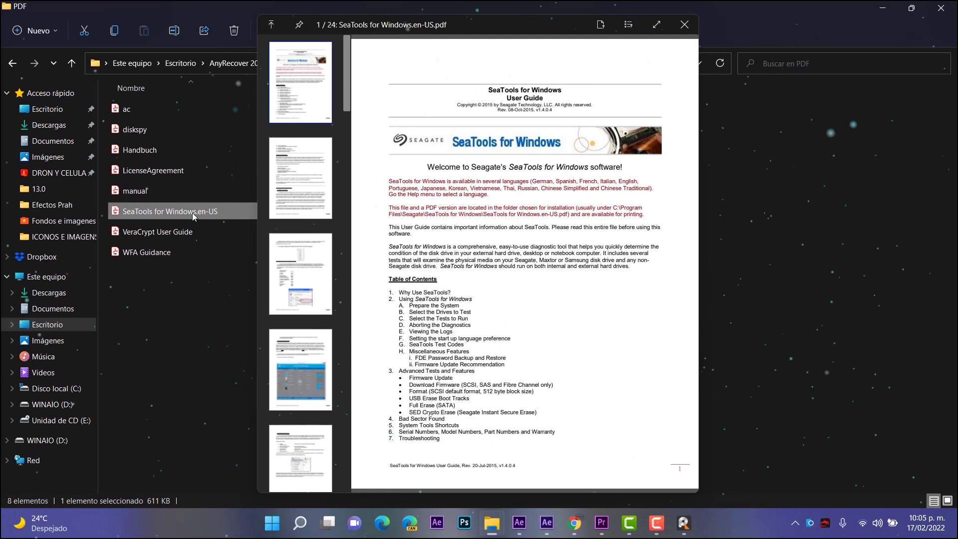
{"action": "left_click", "coordinate": [177, 192]}
{"action": "key", "text": "space"}
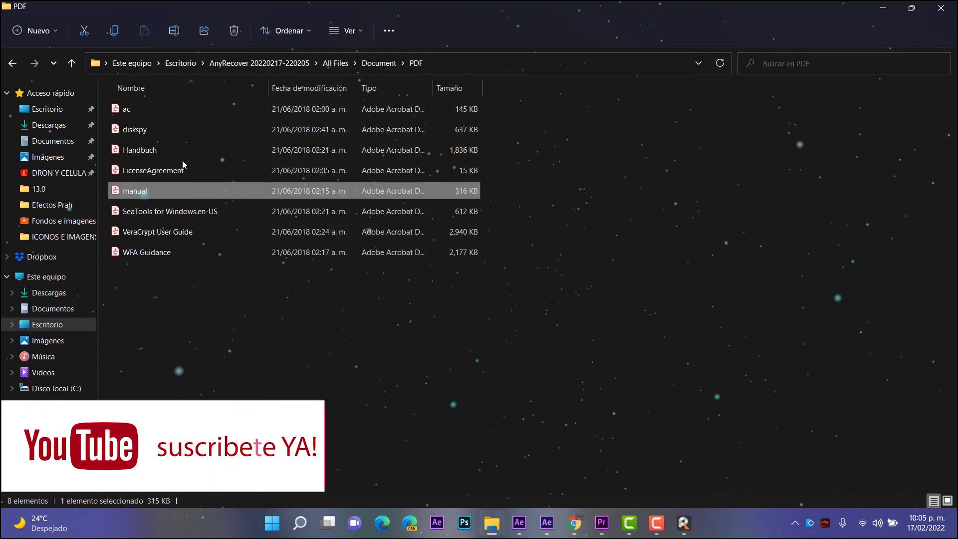
{"action": "left_click", "coordinate": [182, 169]}
{"action": "key", "text": "space"}
{"action": "key", "text": "space"}
Preview the Handbuch, diskspy and WFA Guidance PDFs, close the preview and dismiss AnyRecover's recovery message
{"action": "left_click", "coordinate": [165, 152]}
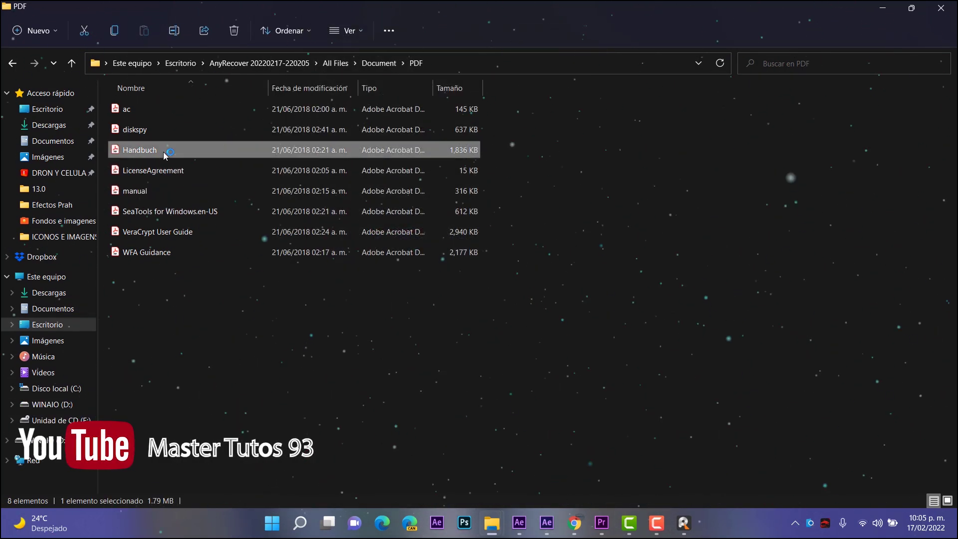
{"action": "key", "text": "space"}
{"action": "left_click", "coordinate": [145, 123]}
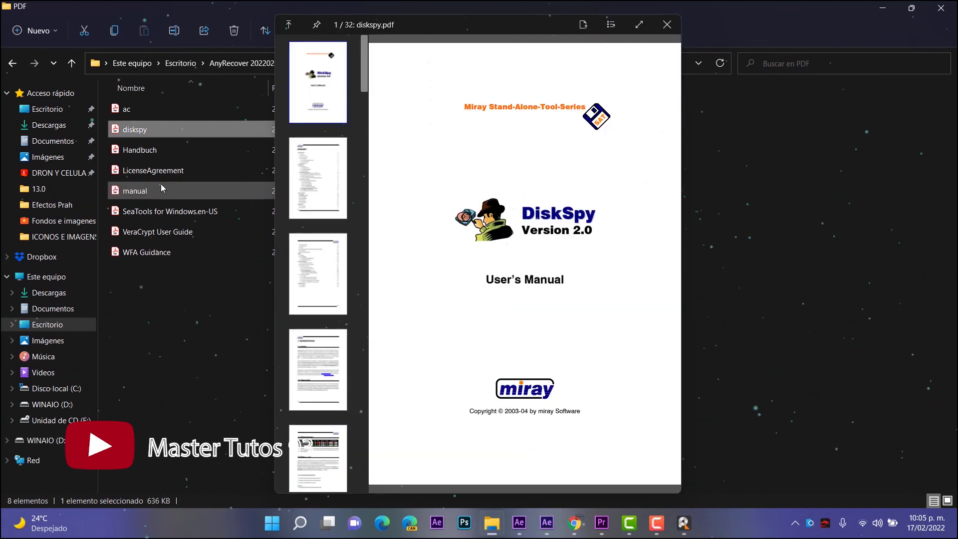
{"action": "left_click", "coordinate": [148, 247]}
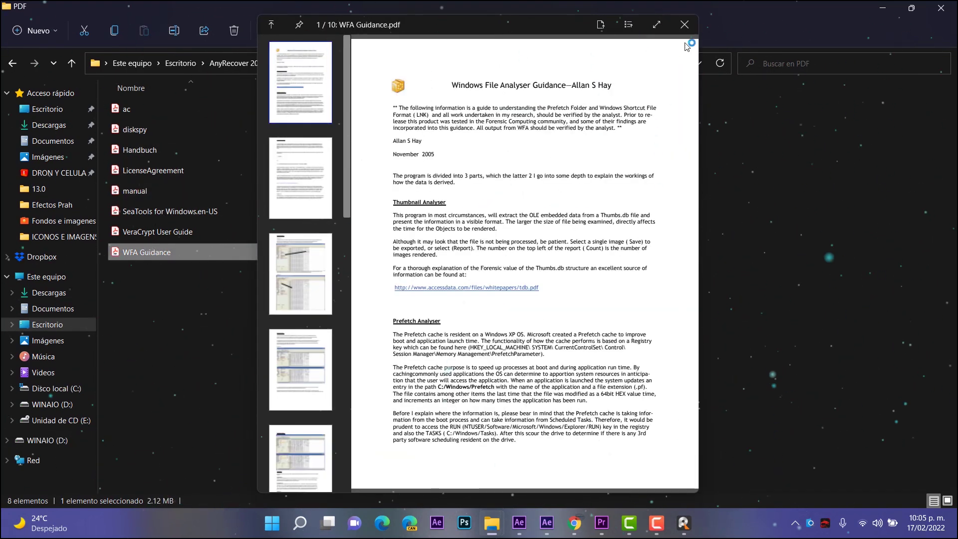
{"action": "left_click", "coordinate": [685, 24]}
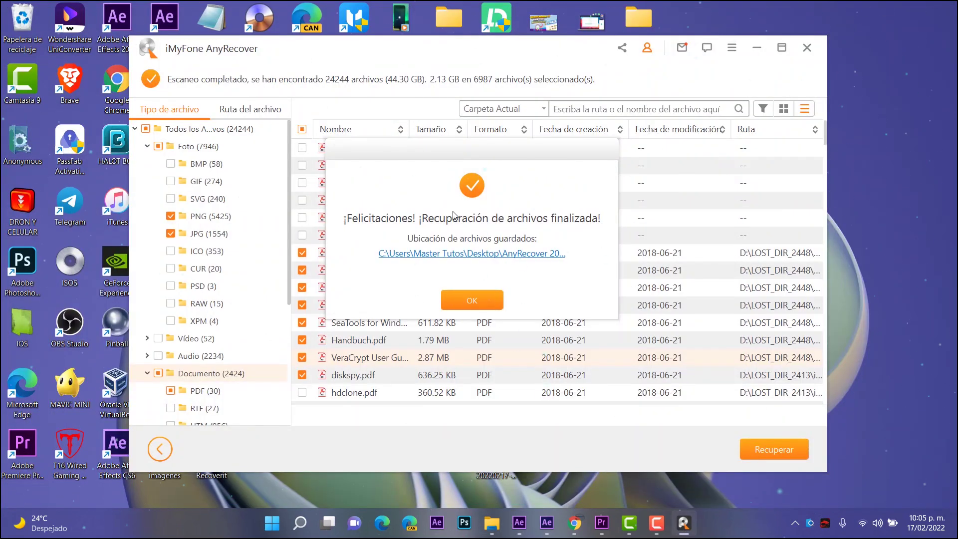
{"action": "left_click", "coordinate": [486, 300]}
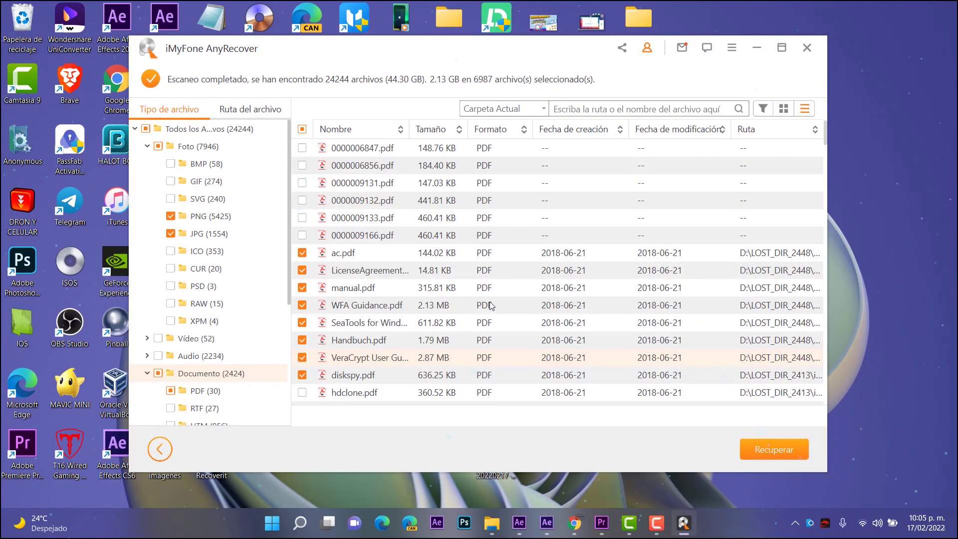
{"action": "left_click", "coordinate": [167, 447]}
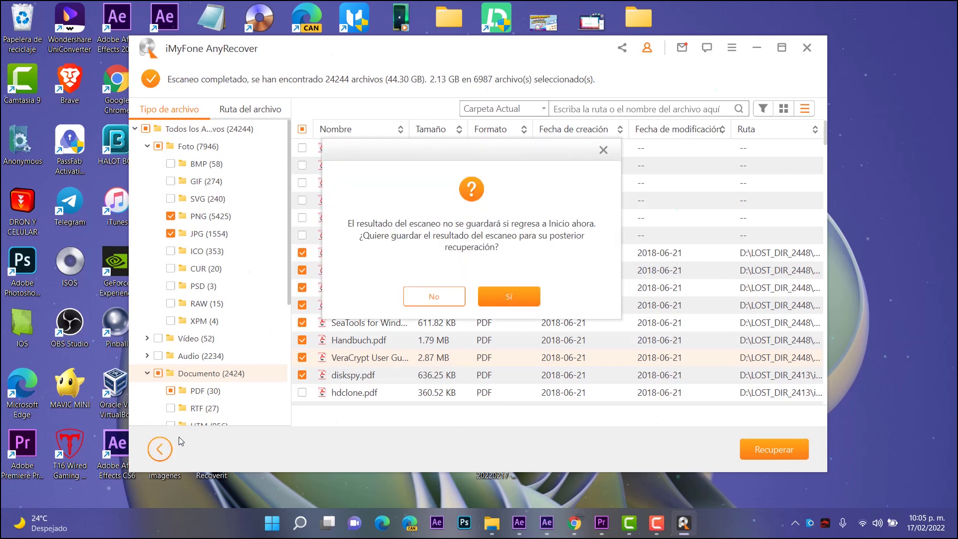
{"action": "left_click", "coordinate": [511, 296]}
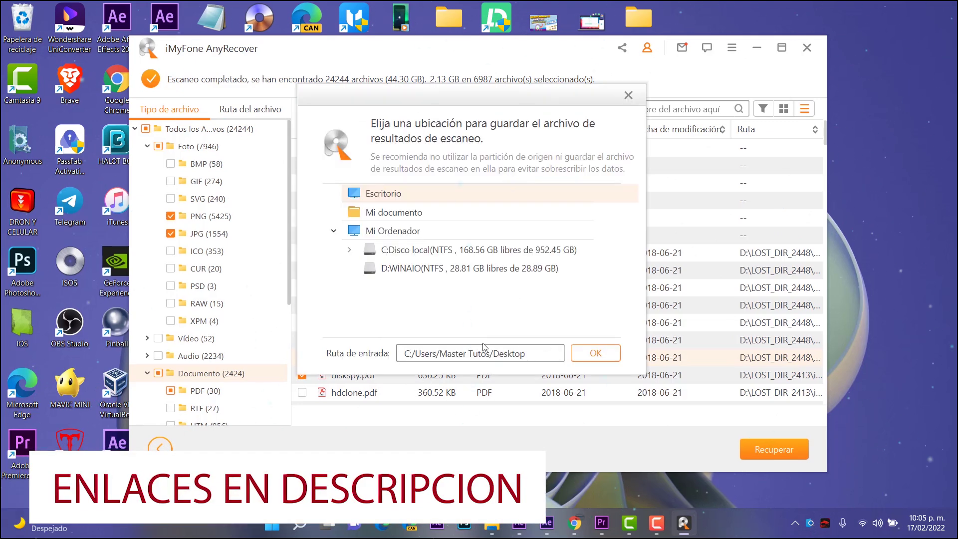
{"action": "left_click", "coordinate": [628, 95]}
Return to AnyRecover's start page without saving the scan results
{"action": "left_click", "coordinate": [167, 448]}
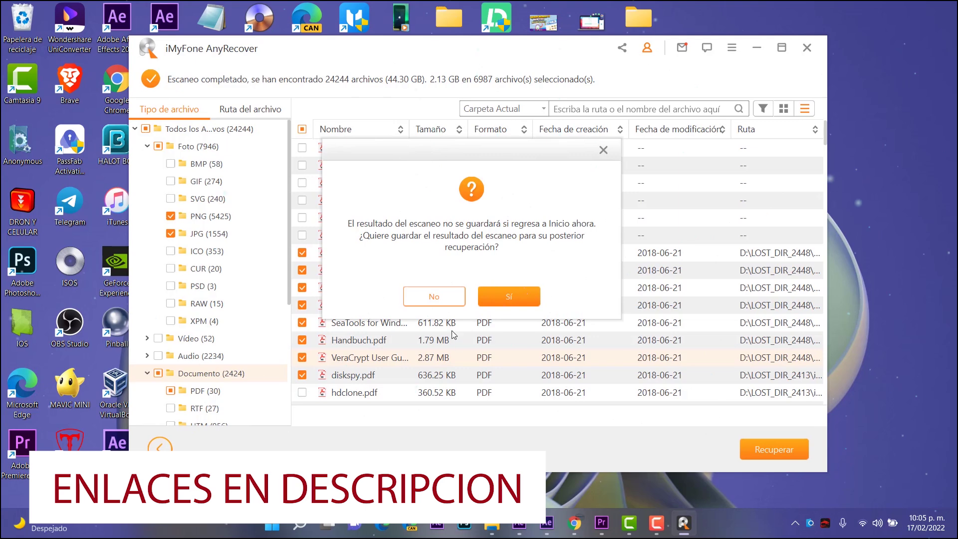
{"action": "left_click", "coordinate": [433, 307]}
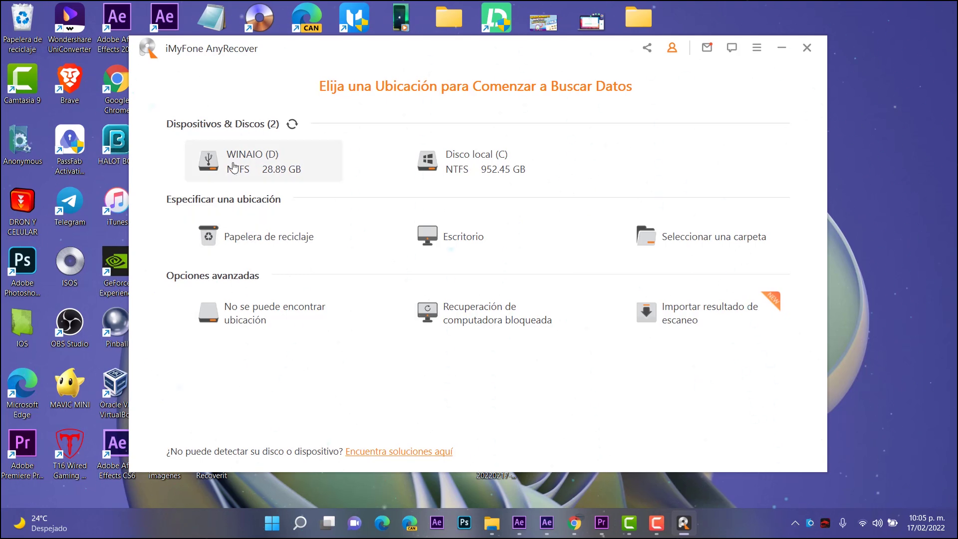
{"action": "left_click", "coordinate": [254, 235]}
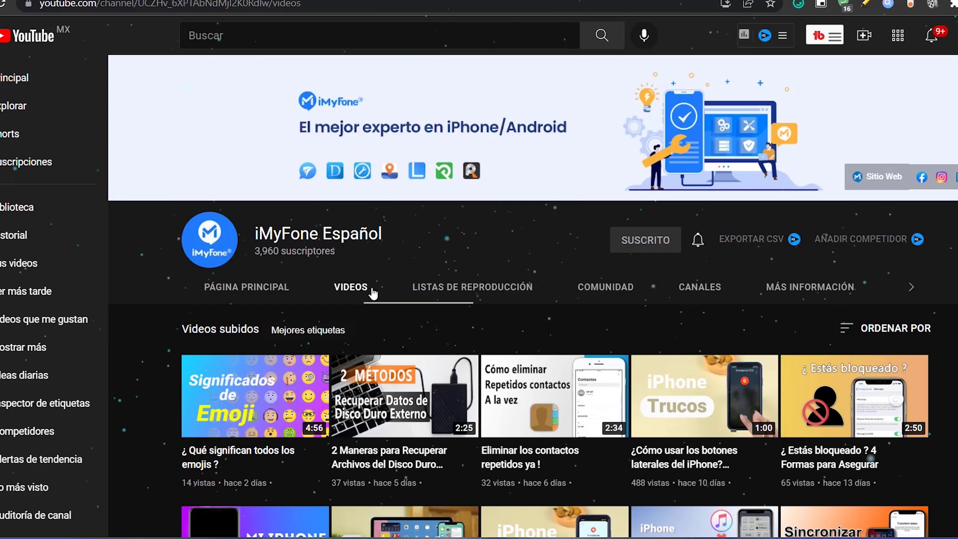
Look through the uploaded videos on the iMyFone Español YouTube channel
{"action": "scroll", "coordinate": [373, 293], "scroll_direction": "down", "scroll_amount": 13}
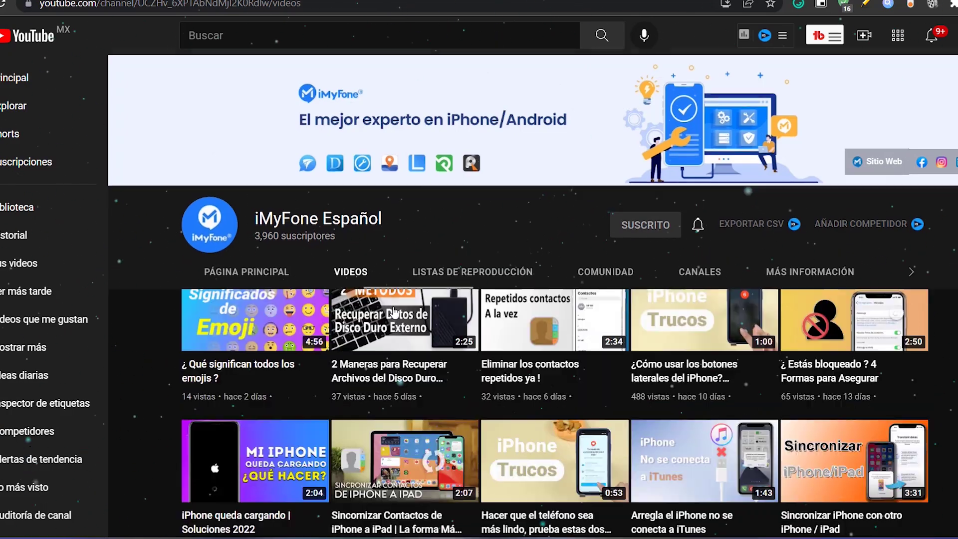
{"action": "scroll", "coordinate": [440, 364], "scroll_direction": "down", "scroll_amount": 3}
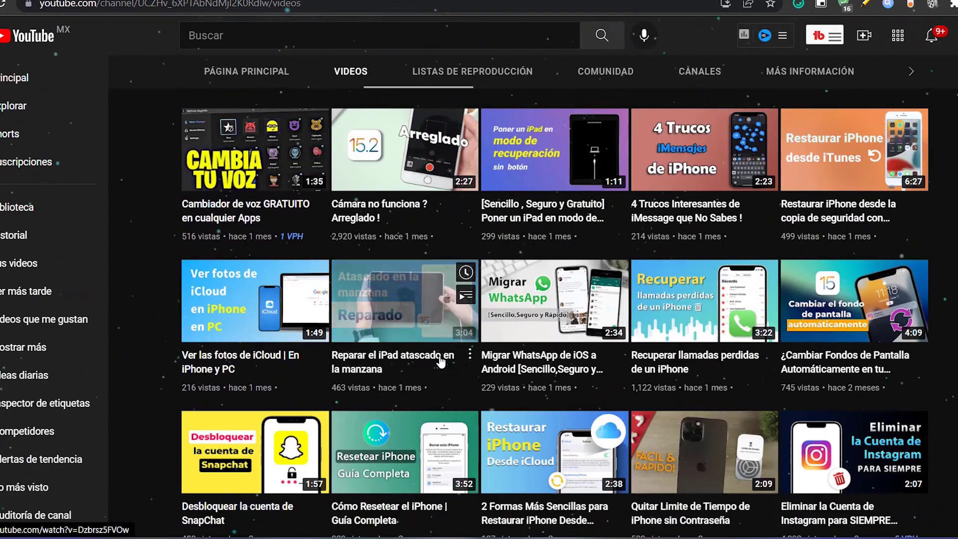
{"action": "scroll", "coordinate": [588, 338], "scroll_direction": "up", "scroll_amount": 15}
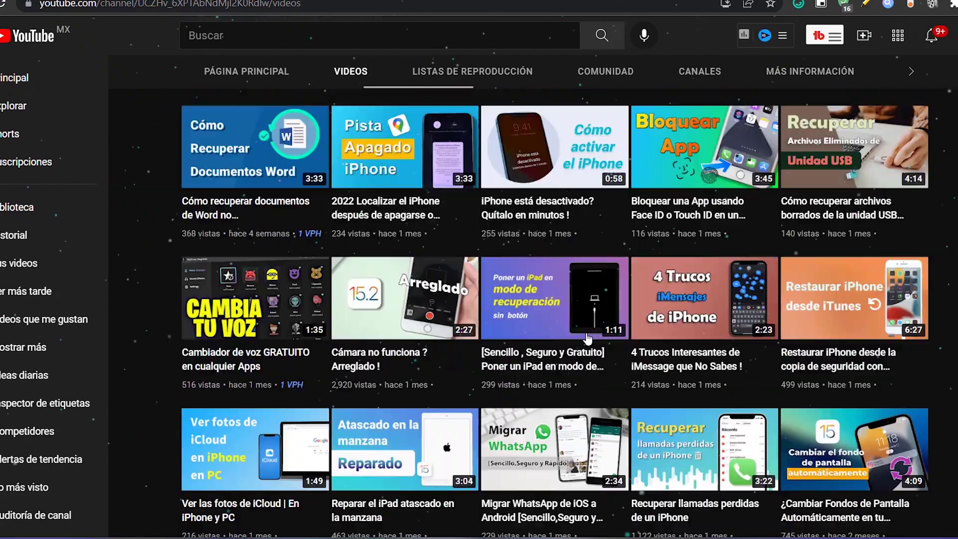